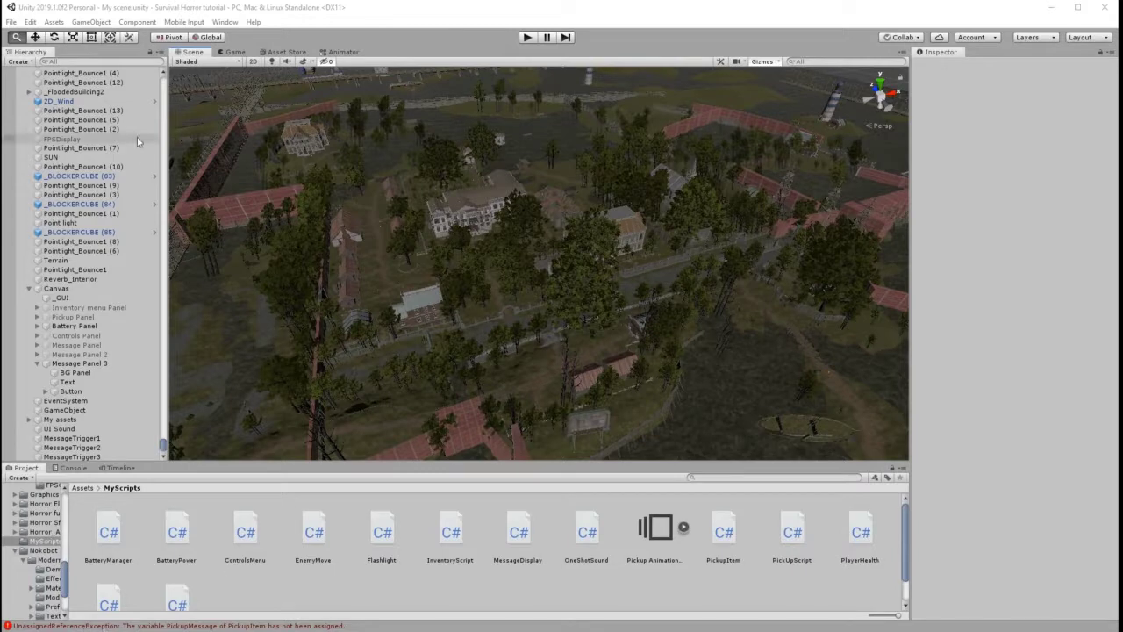
Locate Apple (6) in the scene and examine where it sits on the bench.
{"action": "left_click_drag", "start_coordinate": [163, 449], "coordinate": [195, 81]}
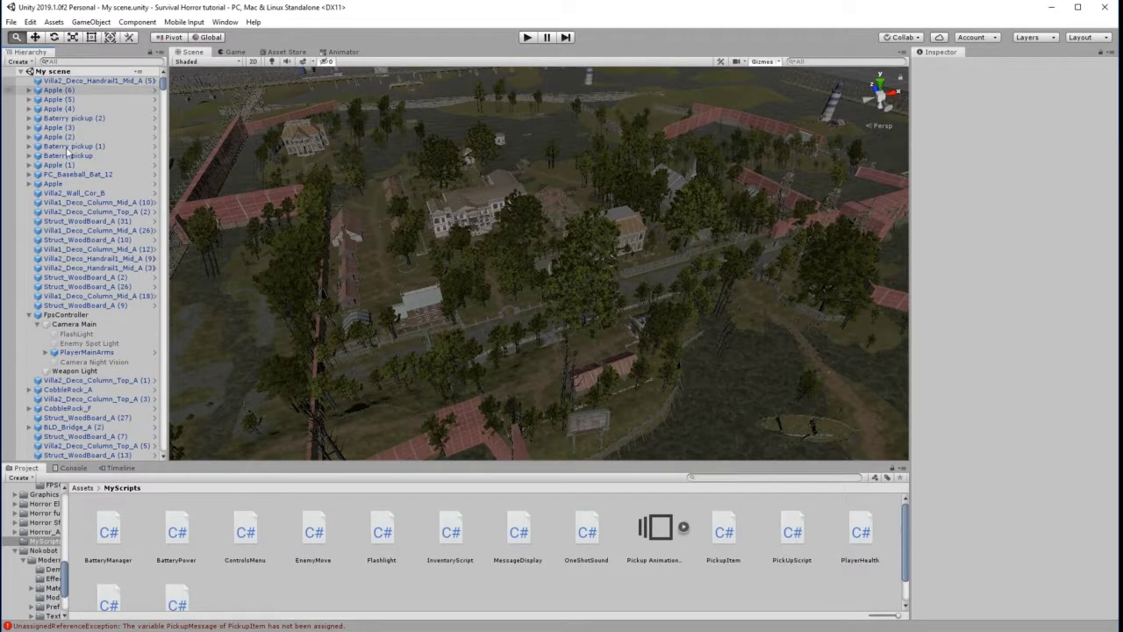
{"action": "double_click", "coordinate": [58, 91]}
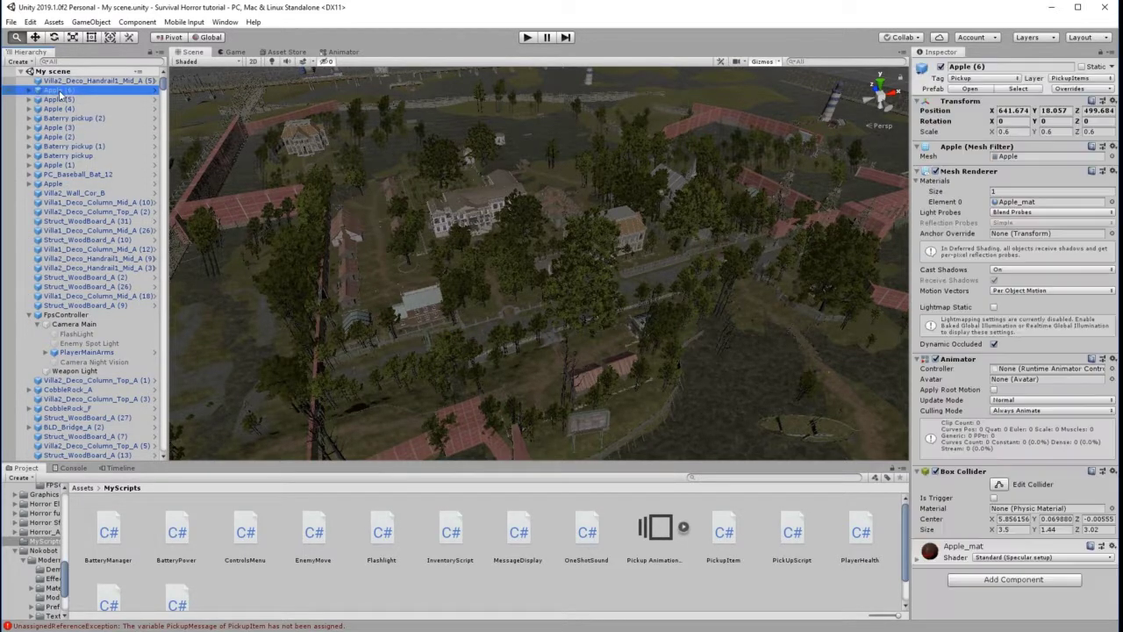
{"action": "scroll", "coordinate": [625, 220], "scroll_direction": "up", "scroll_amount": 8}
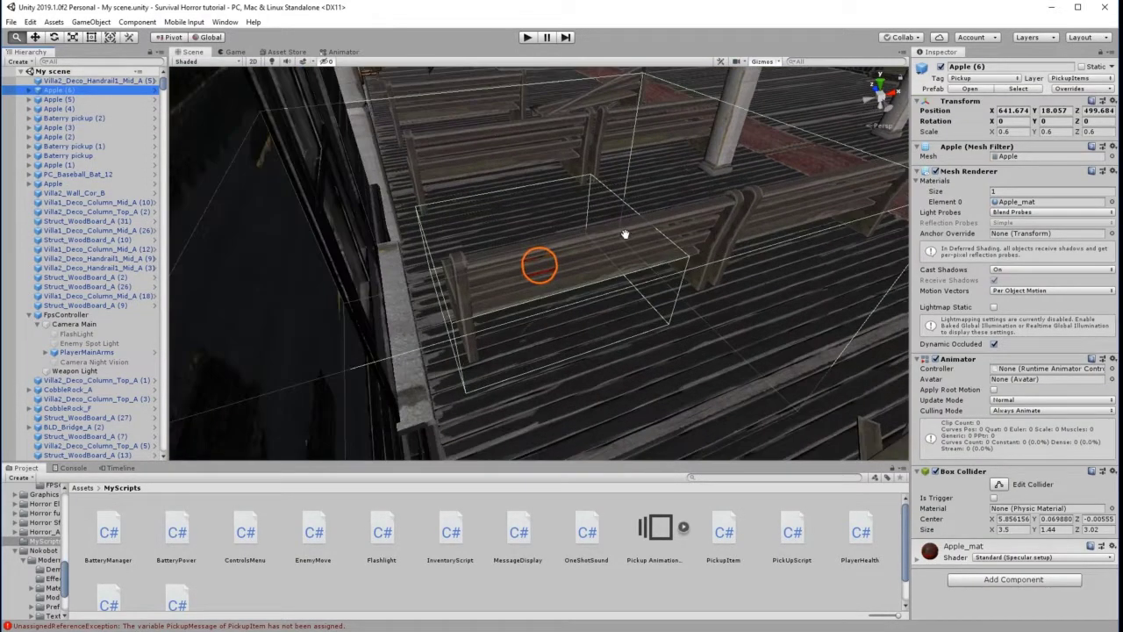
{"action": "left_click_drag", "start_coordinate": [687, 259], "coordinate": [488, 362]}
{"action": "right_click_drag", "start_coordinate": [648, 395], "coordinate": [343, 380]}
{"action": "left_click_drag", "start_coordinate": [630, 391], "coordinate": [220, 213]}
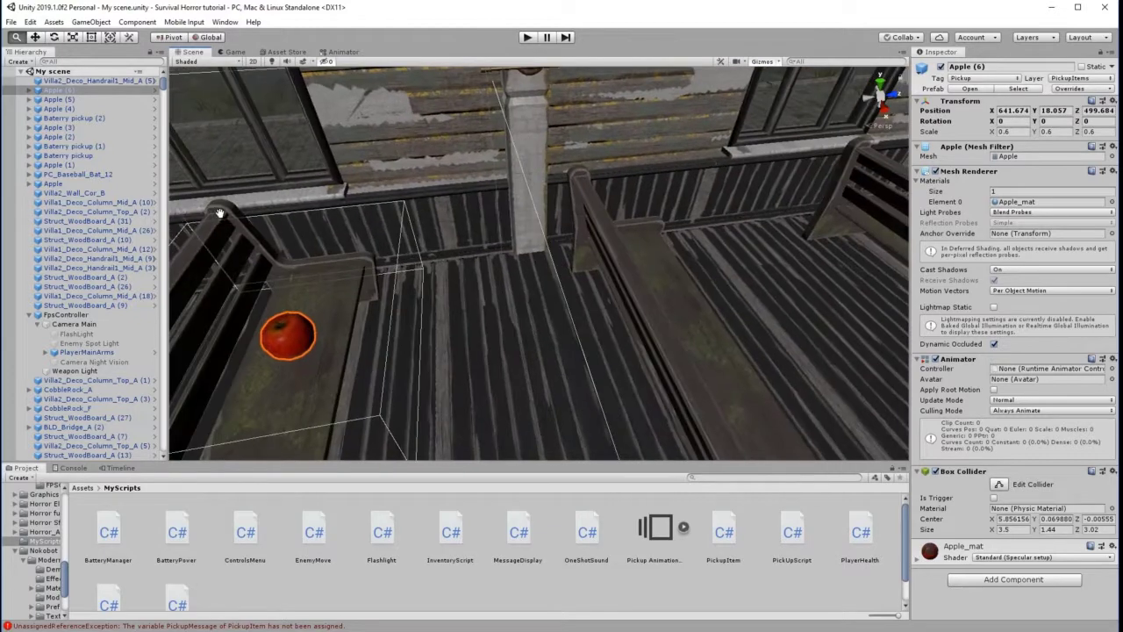
{"action": "right_click_drag", "start_coordinate": [406, 273], "coordinate": [324, 239]}
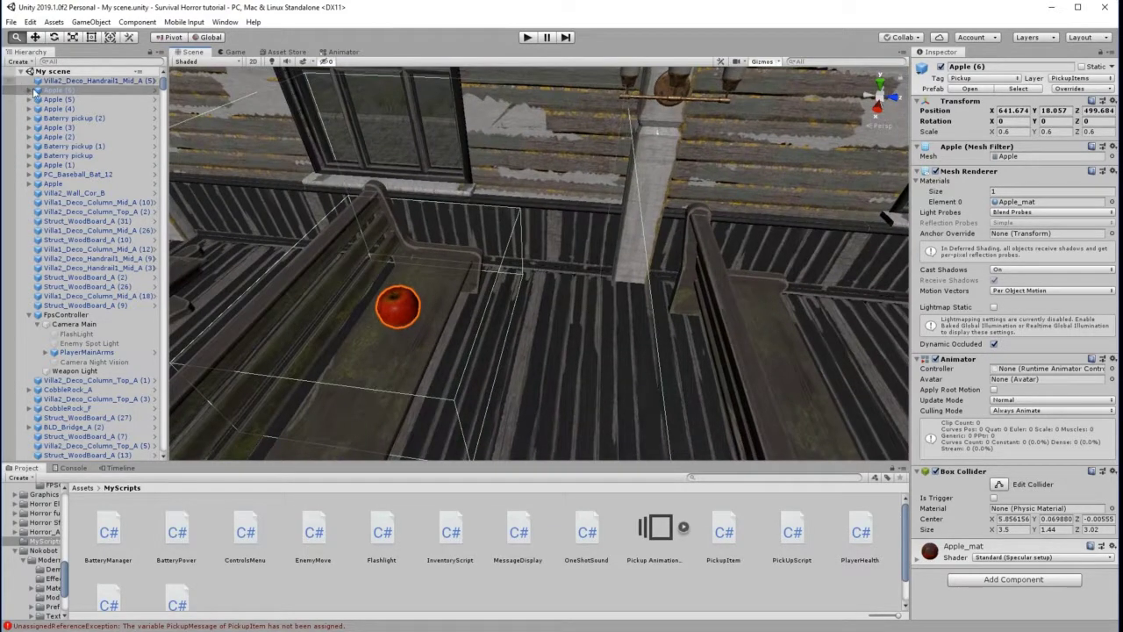
Assign the Canvas's Pickup Panel as the Pickup Message of the Health Cube under Apple (6).
{"action": "left_click", "coordinate": [29, 92]}
{"action": "left_click", "coordinate": [29, 91]}
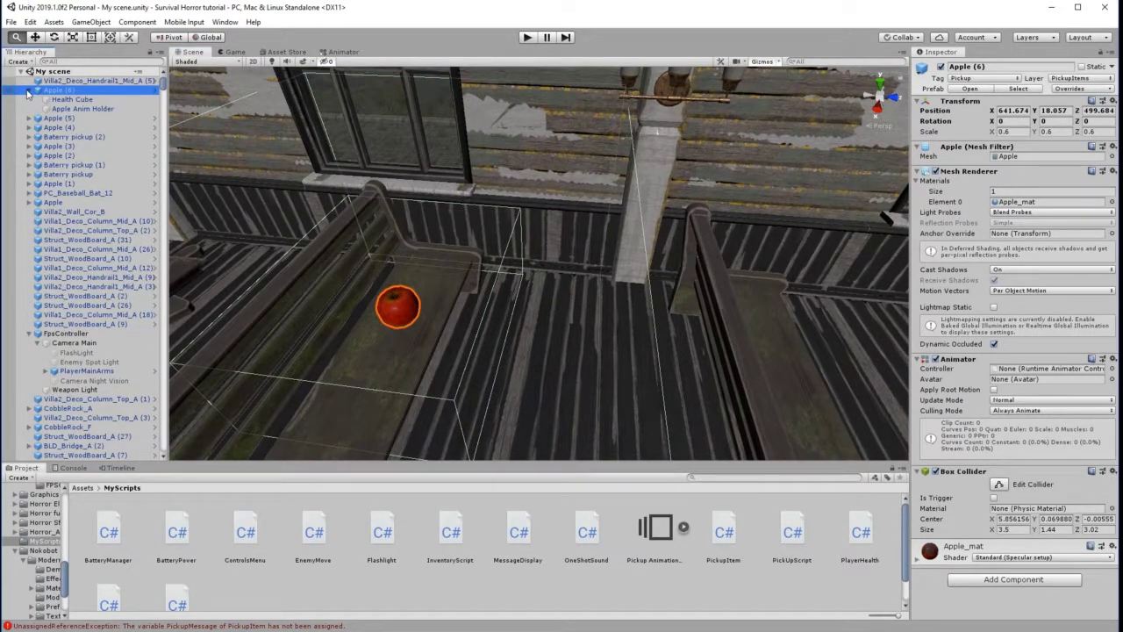
{"action": "left_click", "coordinate": [87, 100]}
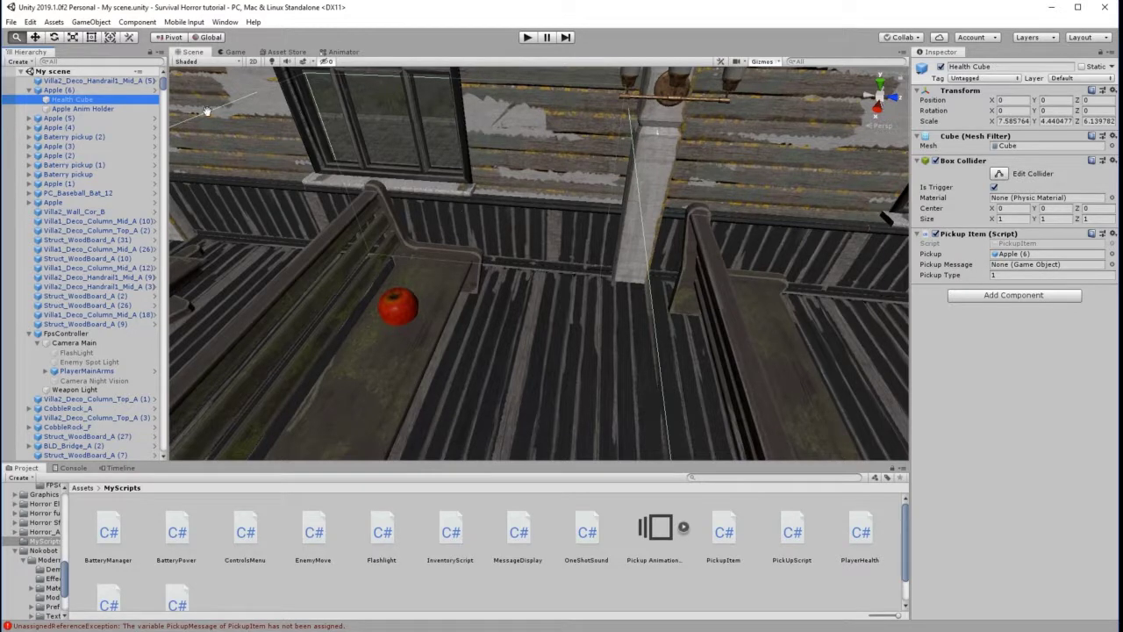
{"action": "left_click_drag", "start_coordinate": [164, 85], "coordinate": [185, 454]}
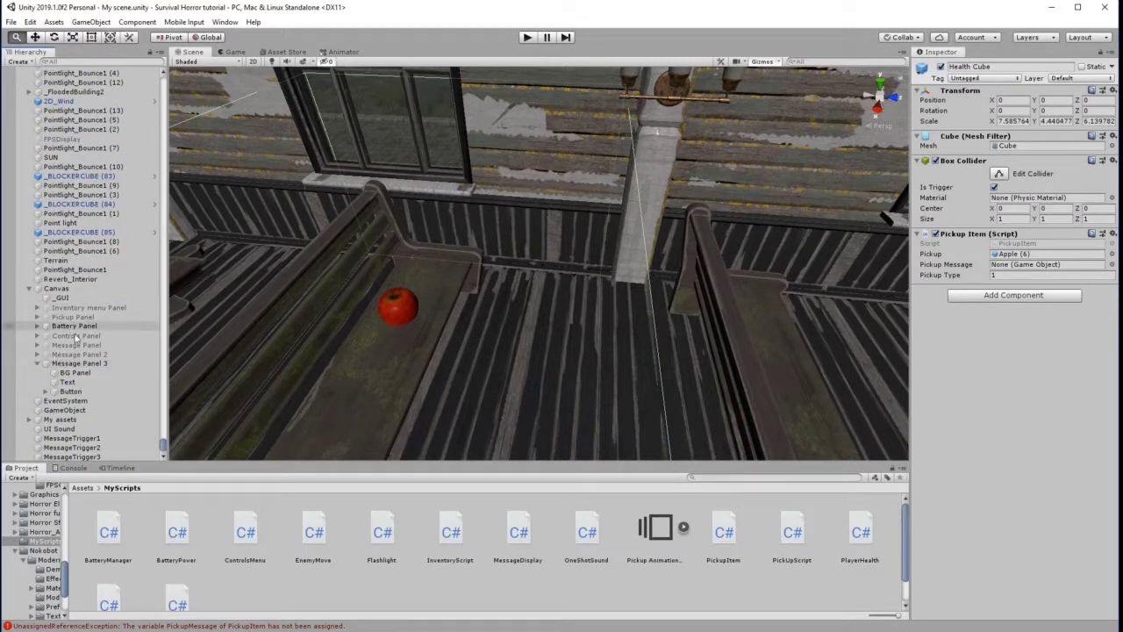
{"action": "left_click", "coordinate": [37, 364]}
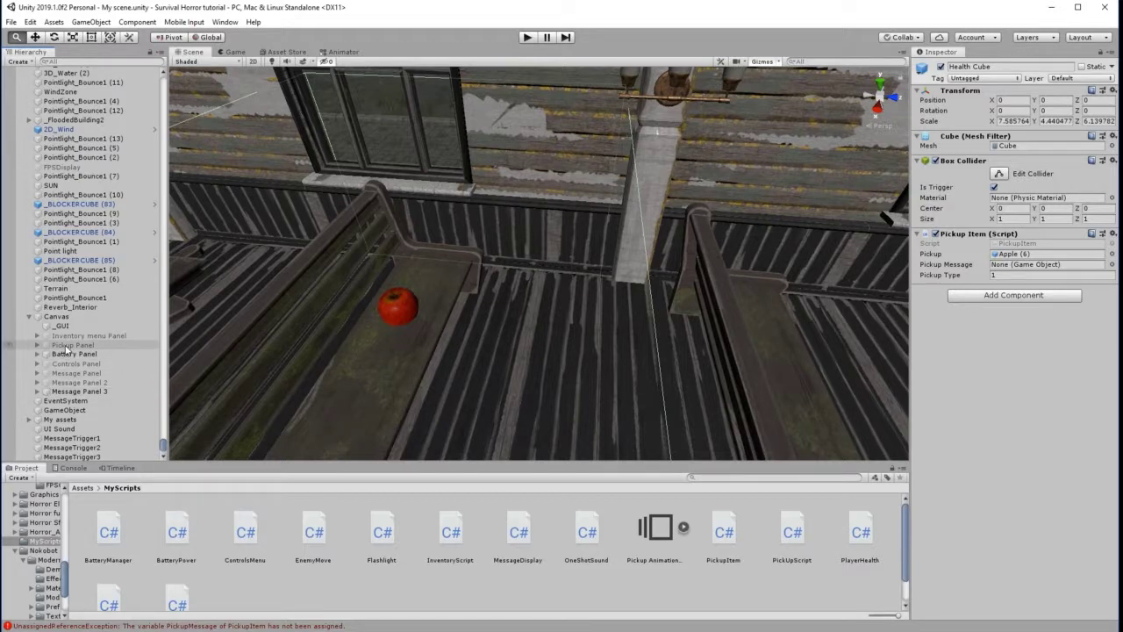
{"action": "left_click_drag", "start_coordinate": [66, 350], "coordinate": [1033, 268]}
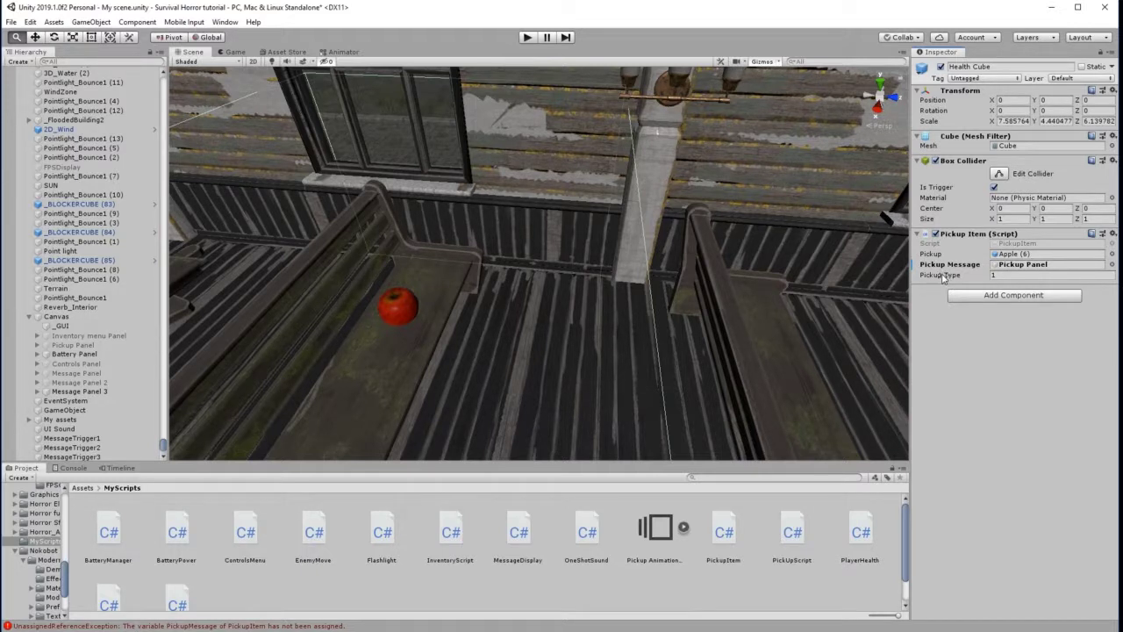
Review the component settings of Apple (6), its Apple Anim Holder and its Health Cube.
{"action": "mouse_move", "coordinate": [940, 276]}
{"action": "left_click_drag", "start_coordinate": [163, 445], "coordinate": [168, 79]}
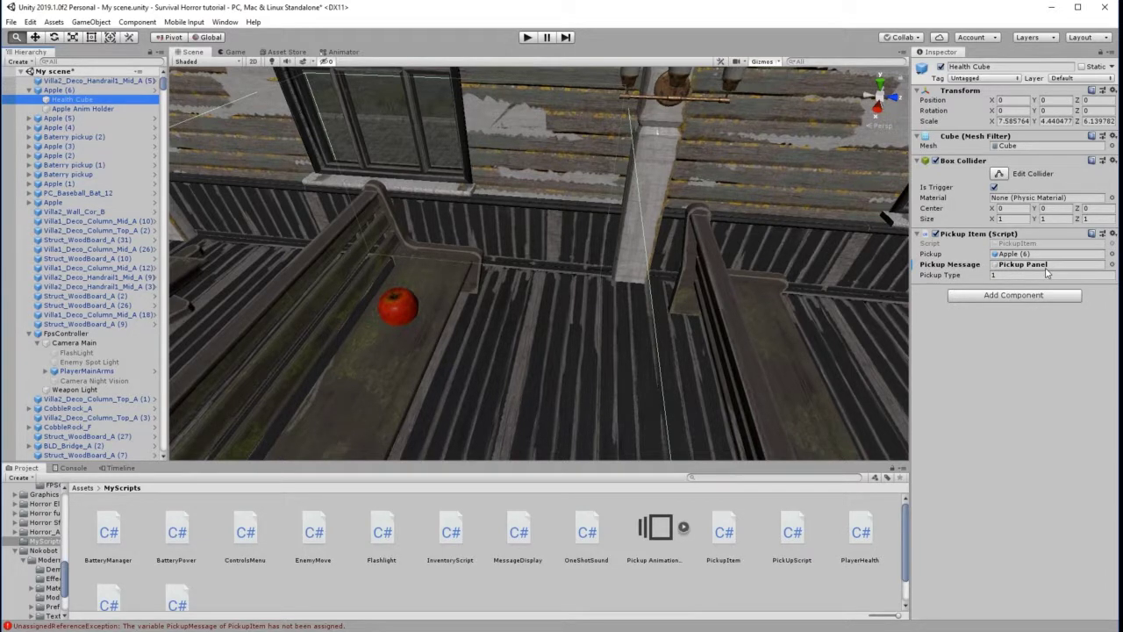
{"action": "left_click", "coordinate": [72, 111]}
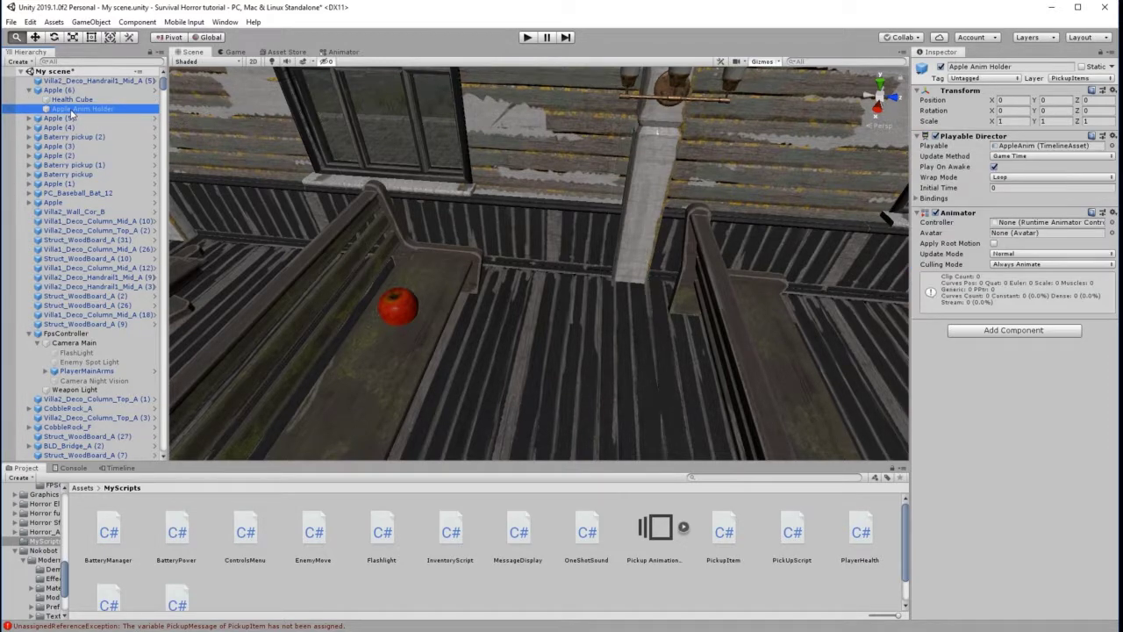
{"action": "left_click", "coordinate": [52, 90]}
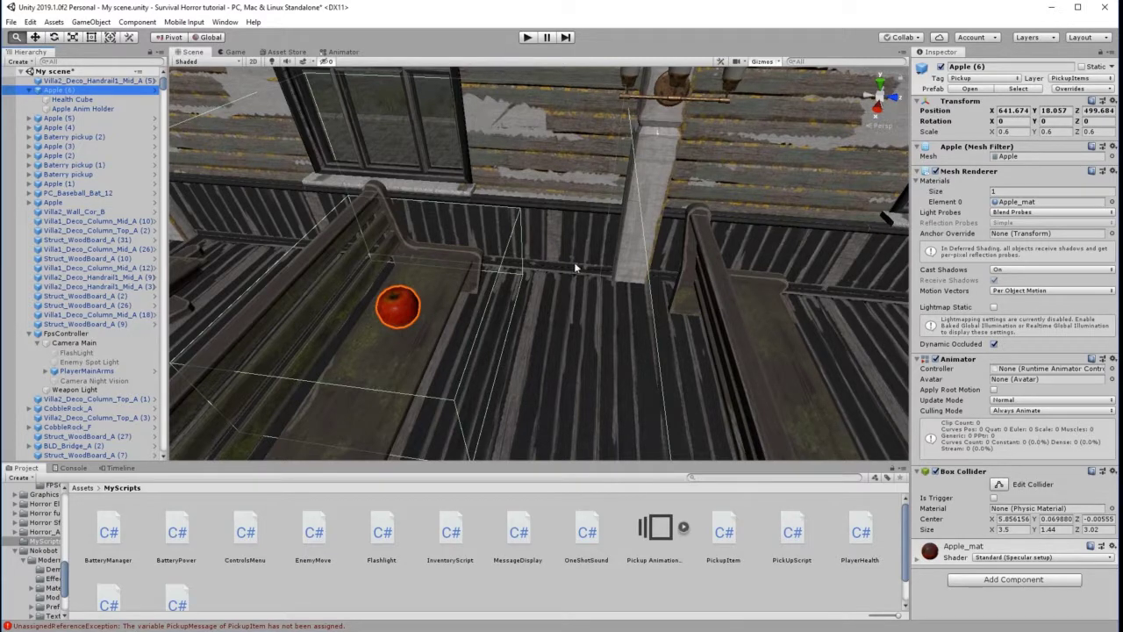
{"action": "left_click", "coordinate": [72, 99]}
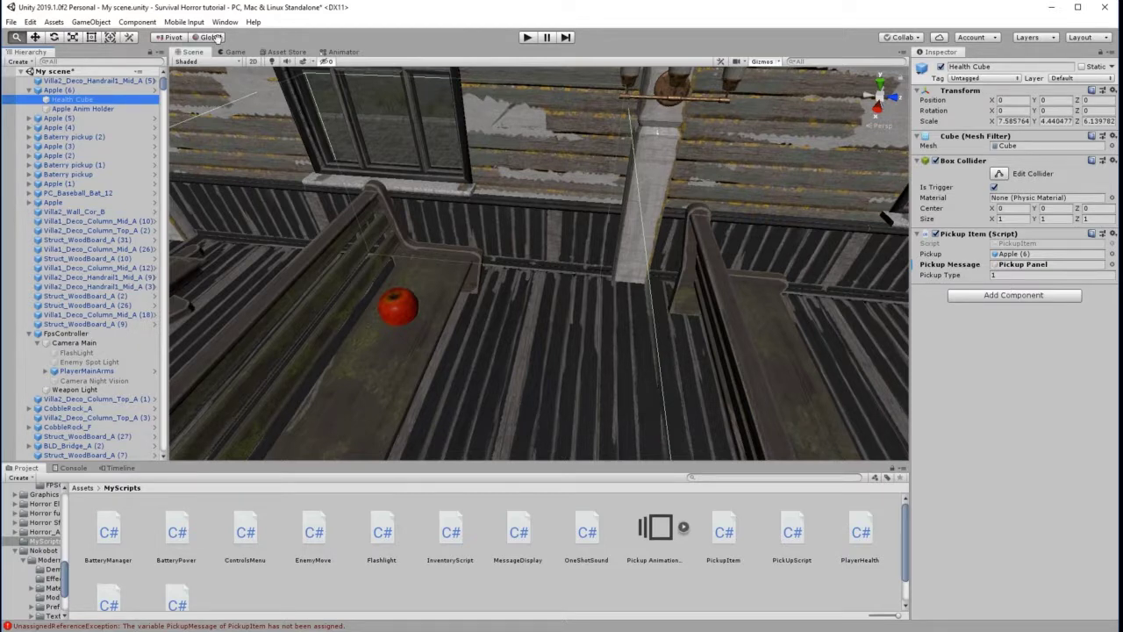
{"action": "left_click", "coordinate": [29, 90]}
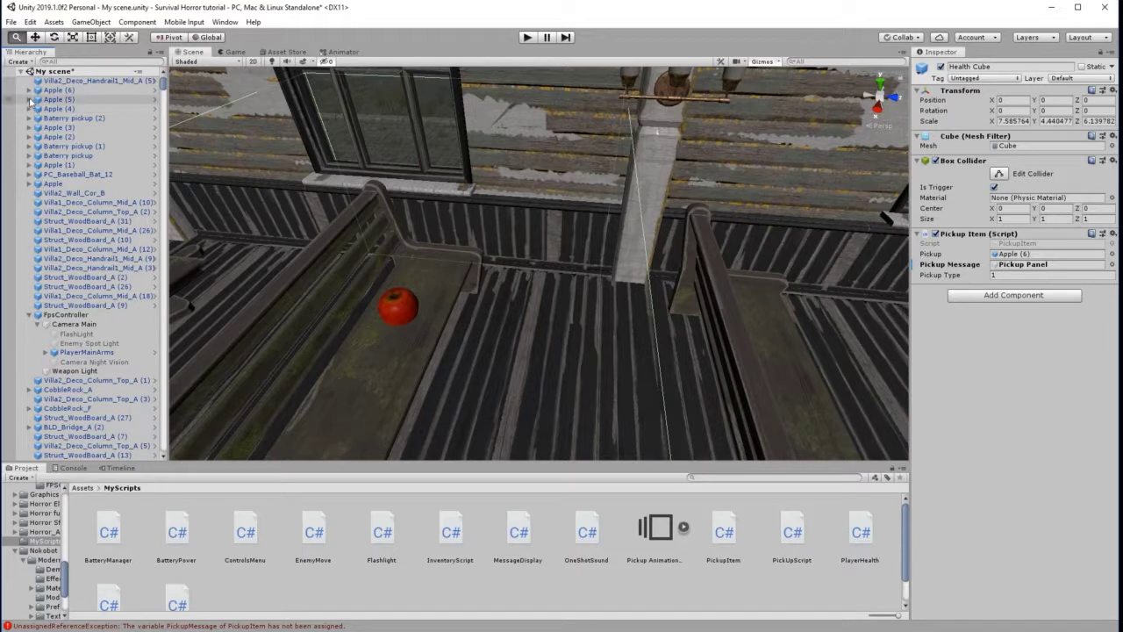
Inspect the Health Cube under Apple (5) and the Pick Up Script settings on Camera Main.
{"action": "left_click", "coordinate": [29, 99]}
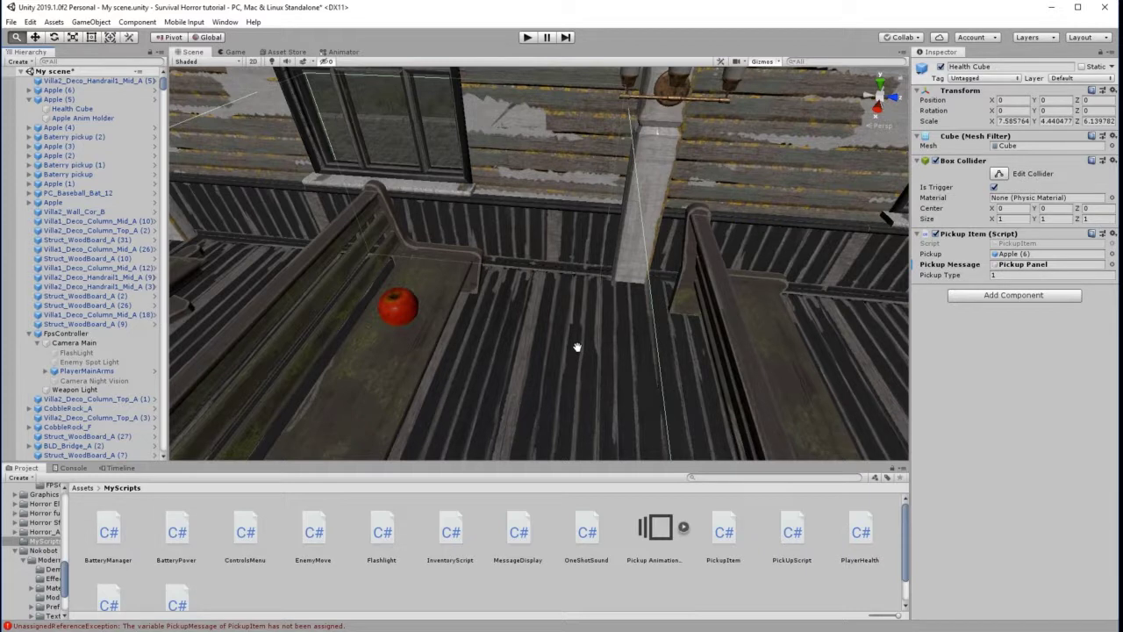
{"action": "left_click", "coordinate": [65, 111]}
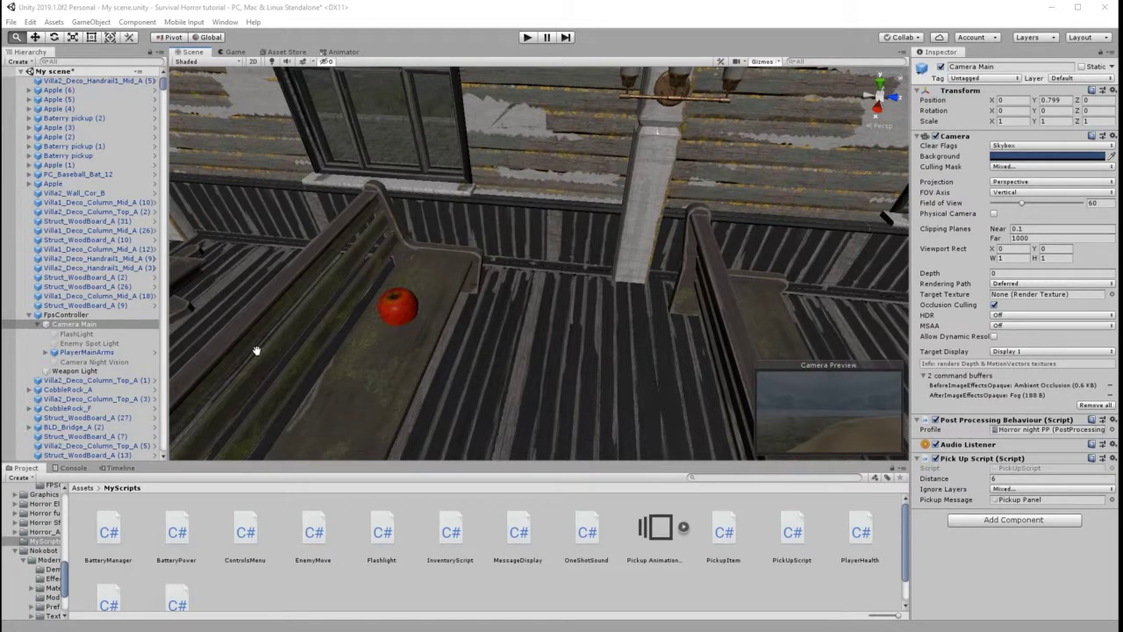
{"action": "left_click", "coordinate": [73, 326]}
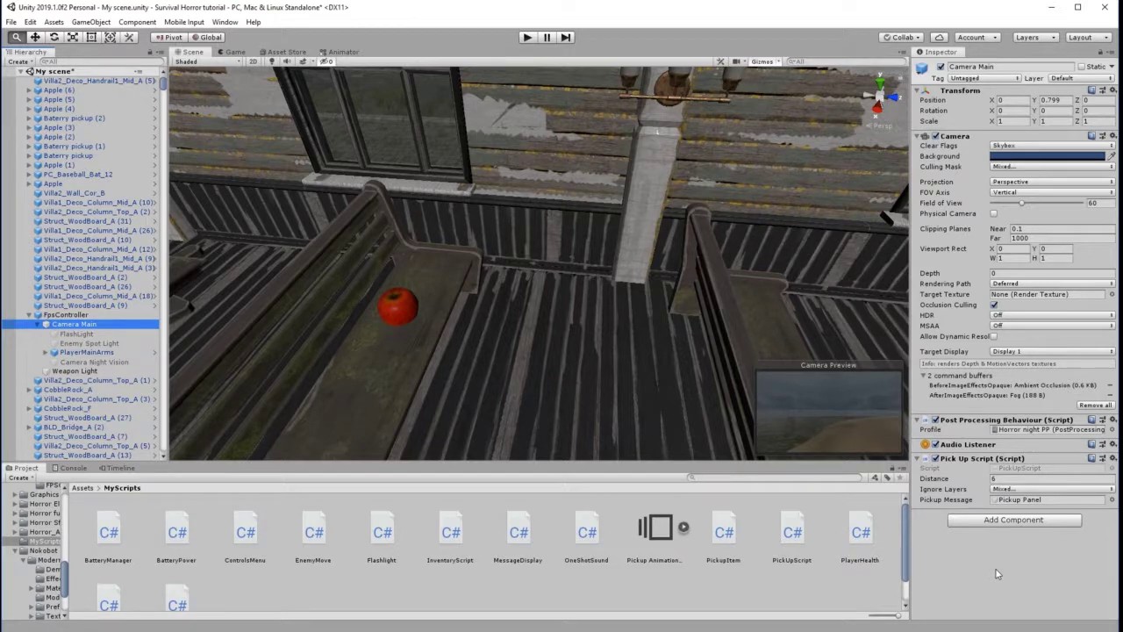
Check the Pickup Item settings on the Health Cube under Apple (4).
{"action": "left_click", "coordinate": [54, 109]}
{"action": "left_click", "coordinate": [29, 110]}
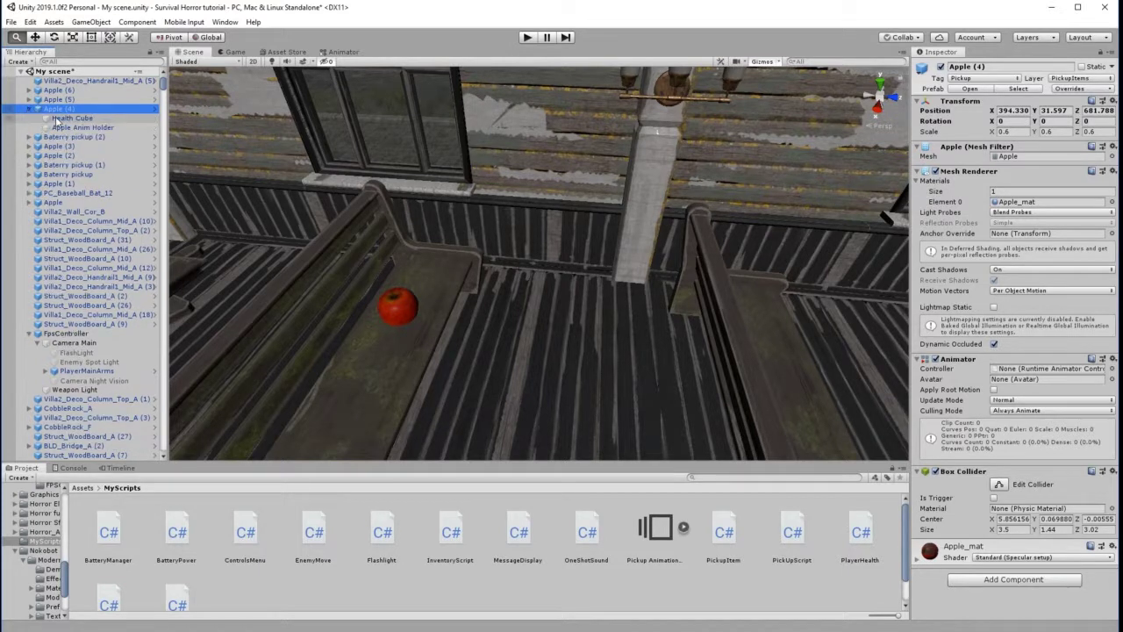
{"action": "left_click", "coordinate": [56, 118]}
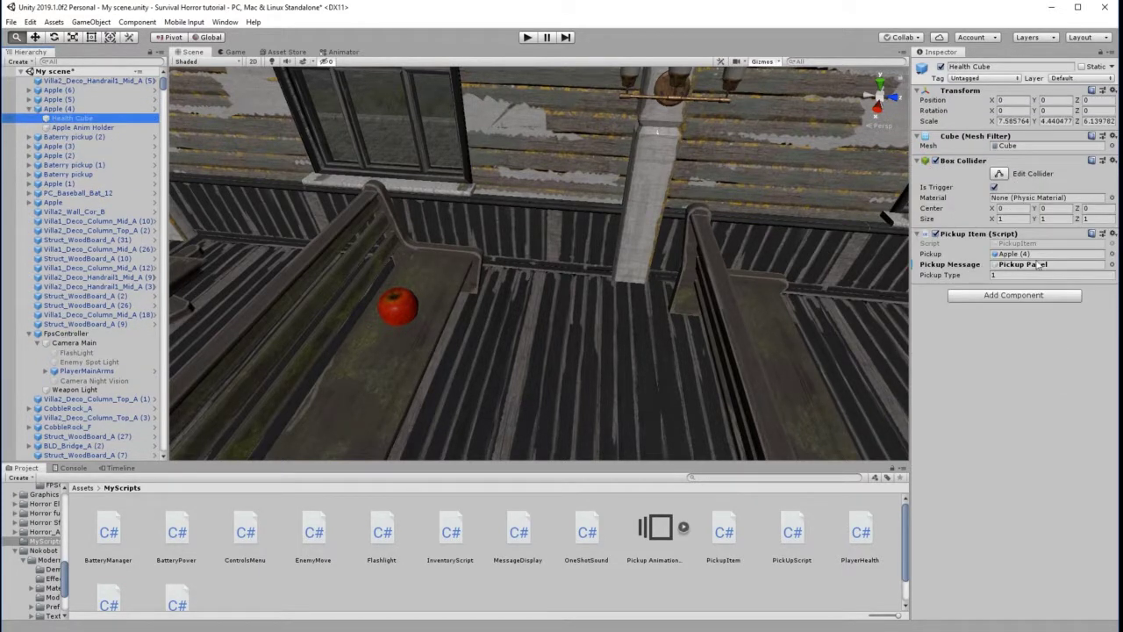
{"action": "left_click", "coordinate": [29, 110]}
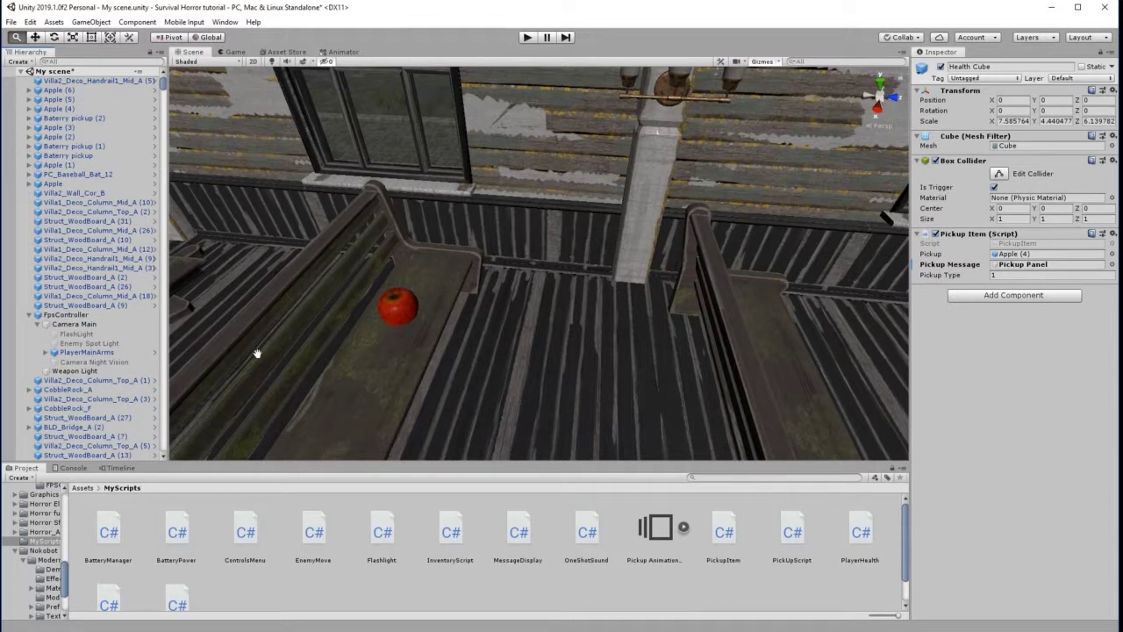
Enable the FlashLight object under the FpsController's Camera Main.
{"action": "double_click", "coordinate": [66, 314]}
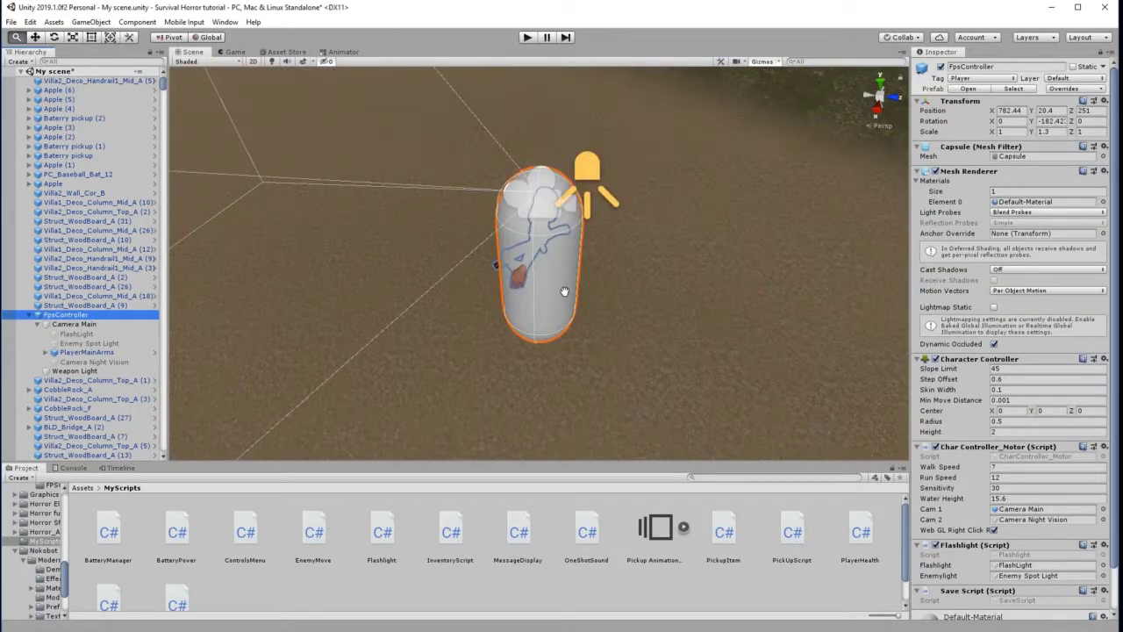
{"action": "scroll", "coordinate": [569, 298], "scroll_direction": "down", "scroll_amount": 4}
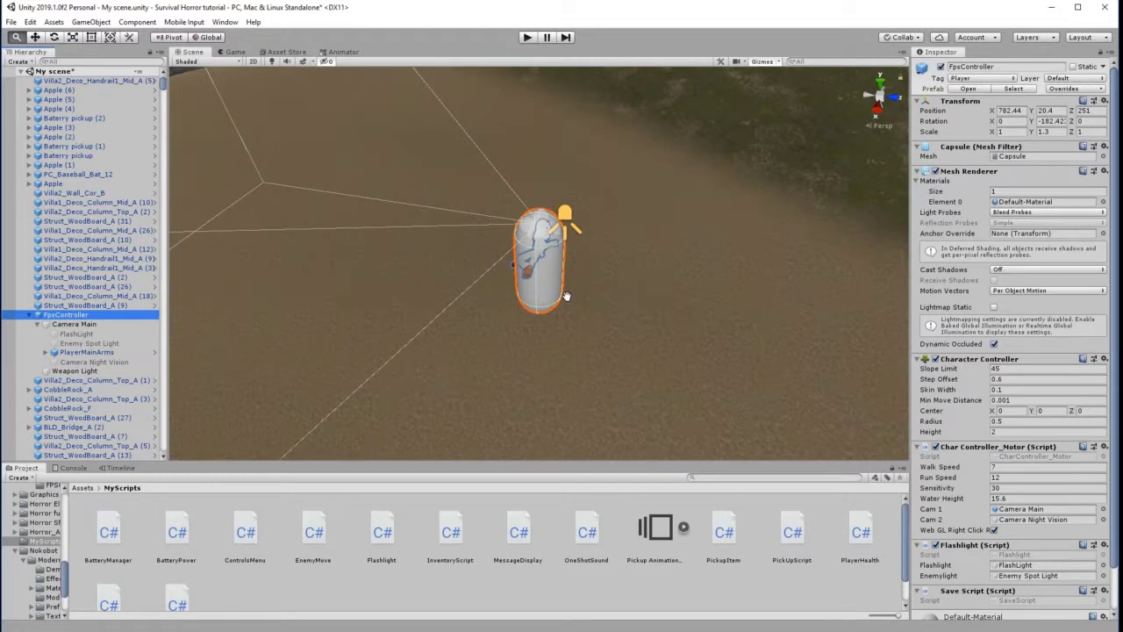
{"action": "left_click_drag", "start_coordinate": [567, 296], "coordinate": [723, 350]}
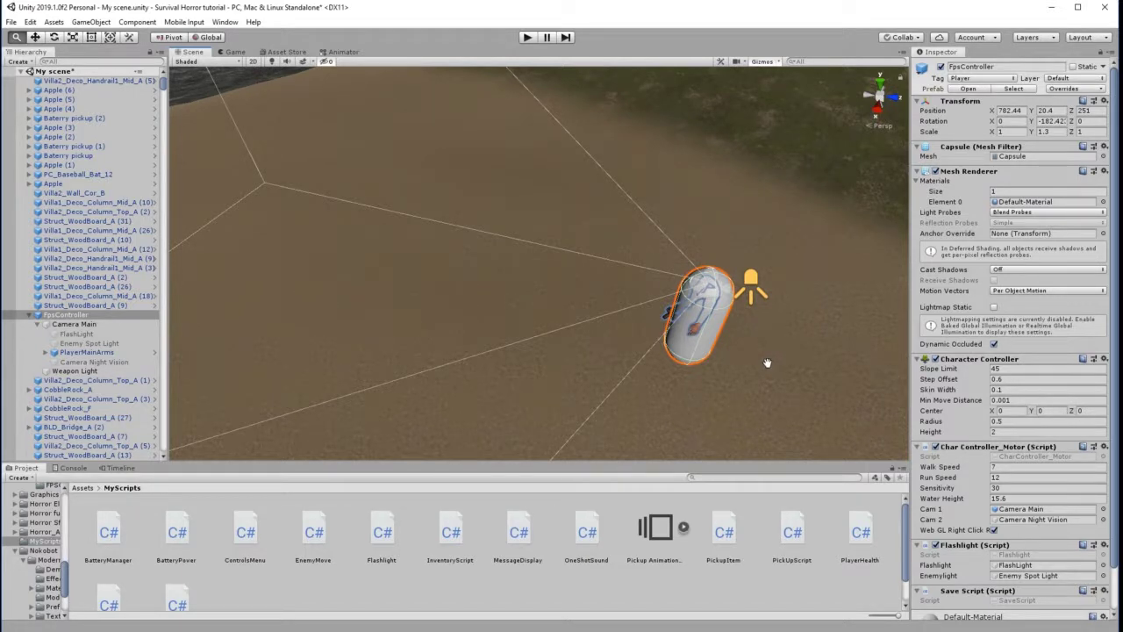
{"action": "left_click", "coordinate": [76, 334]}
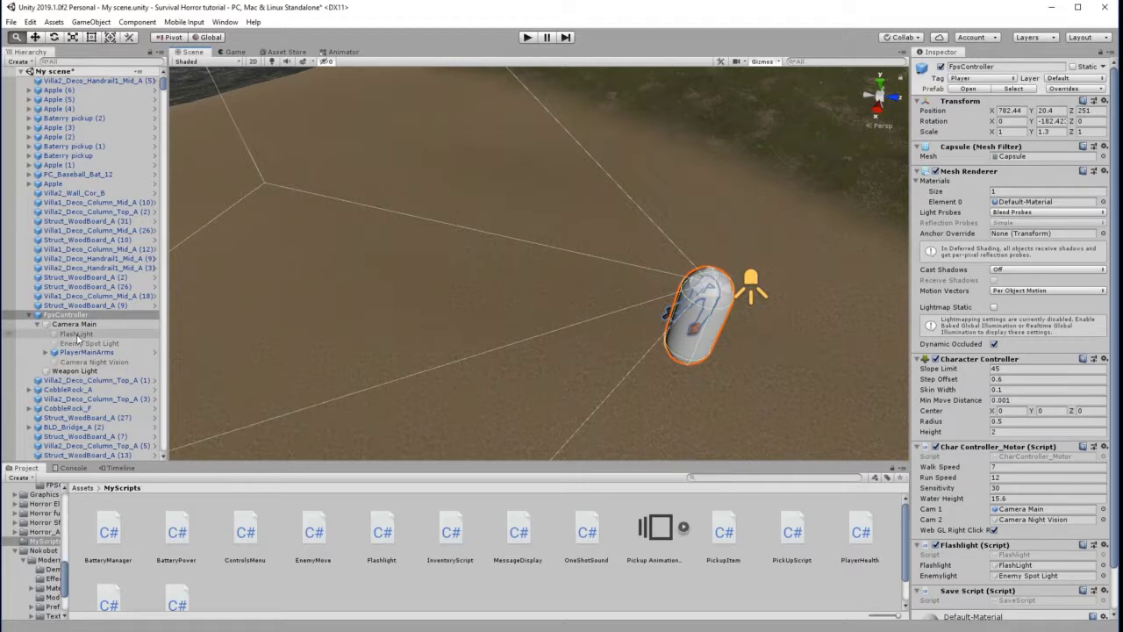
{"action": "left_click", "coordinate": [941, 66]}
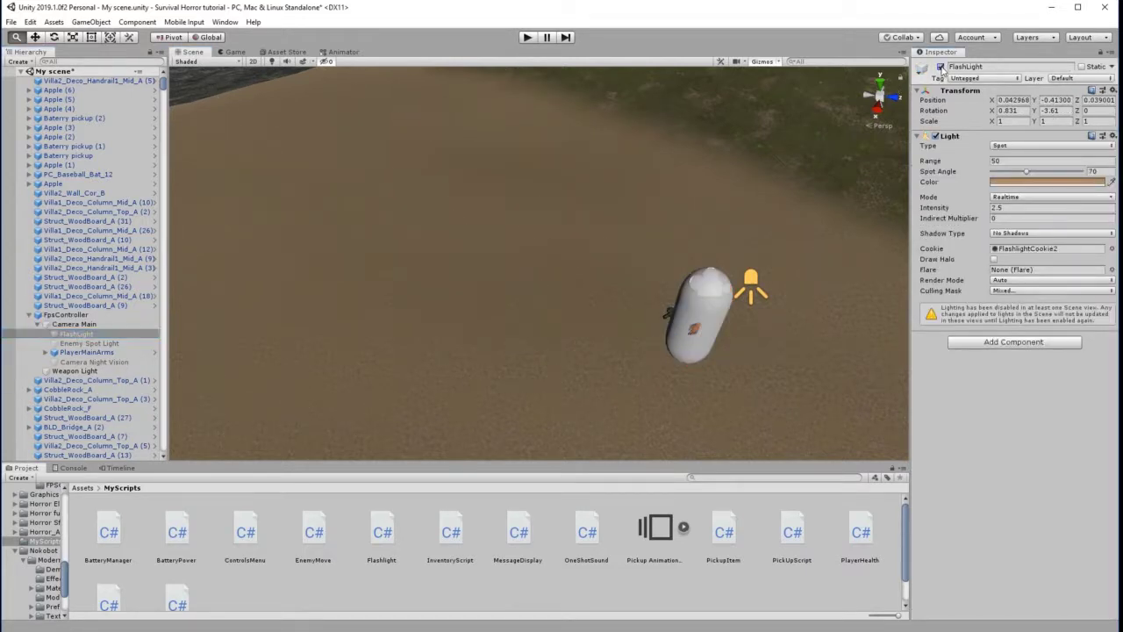
Examine the flashlight's spot cone around the player capsule, from above and from close behind.
{"action": "scroll", "coordinate": [650, 305], "scroll_direction": "down", "scroll_amount": 3}
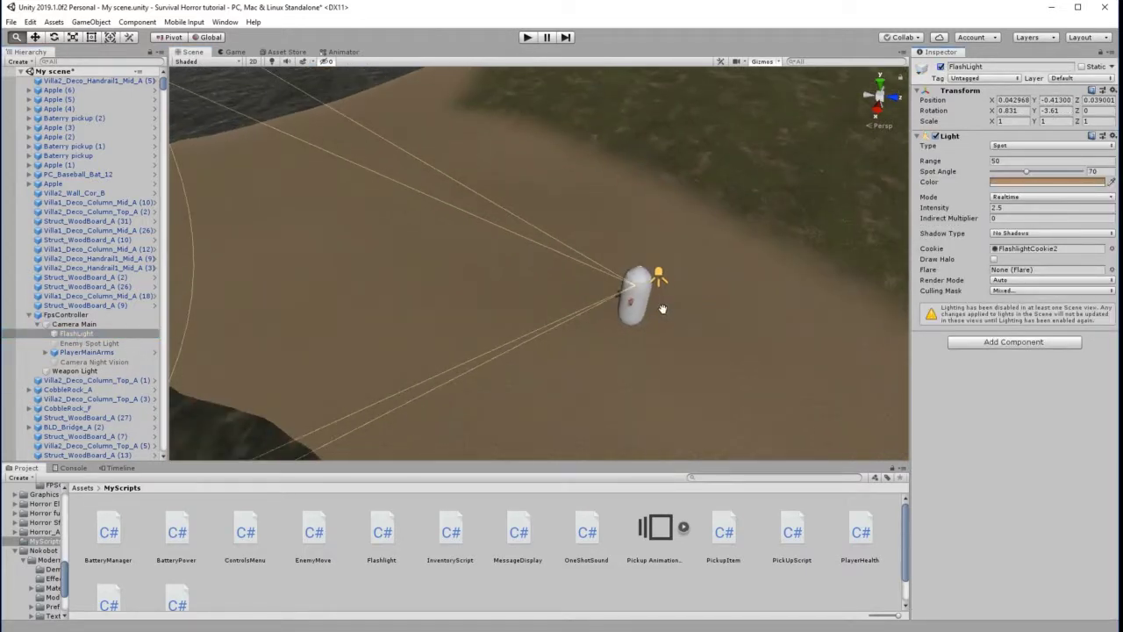
{"action": "middle_click_drag", "start_coordinate": [658, 288], "coordinate": [771, 275]}
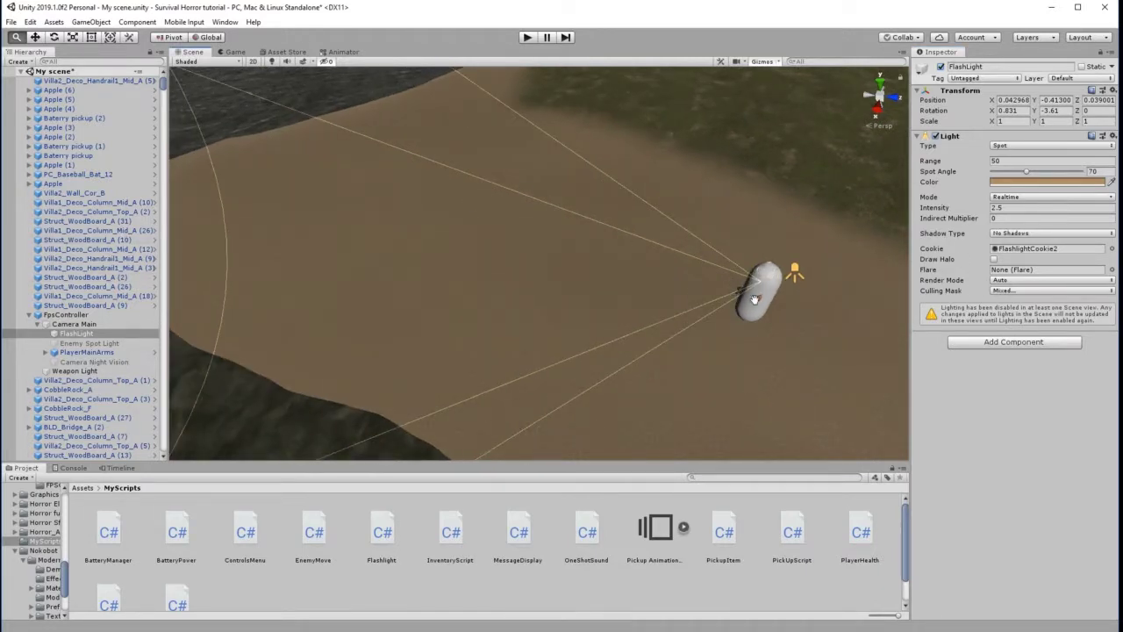
{"action": "left_click_drag", "start_coordinate": [662, 282], "coordinate": [501, 253], "text": "alt"}
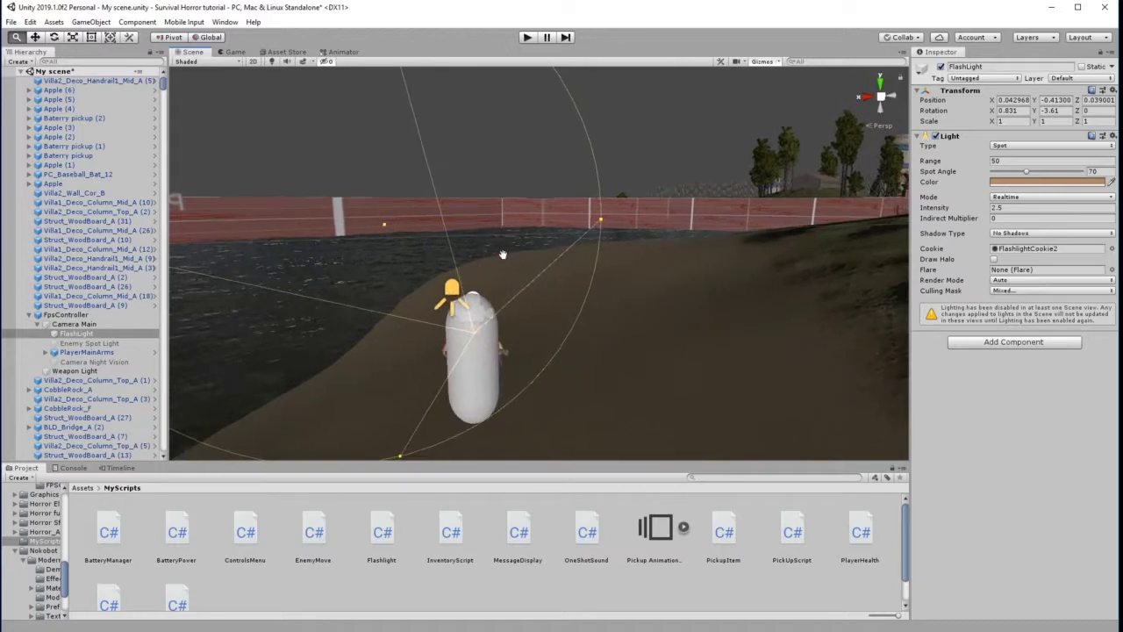
{"action": "scroll", "coordinate": [505, 323], "scroll_direction": "up", "scroll_amount": 2}
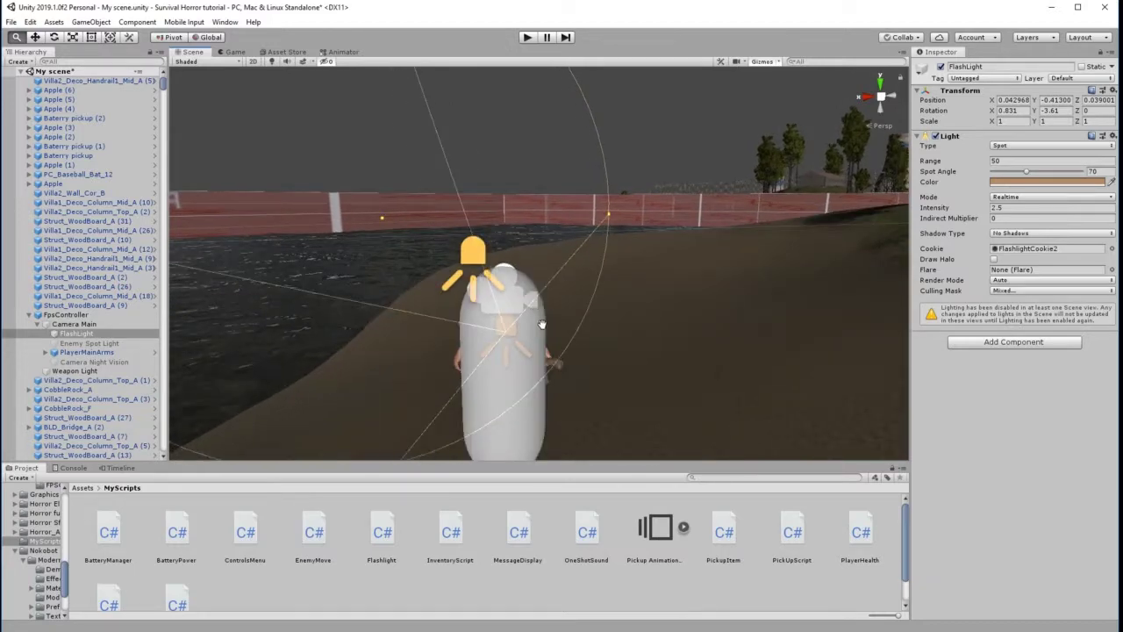
{"action": "scroll", "coordinate": [535, 309], "scroll_direction": "up", "scroll_amount": 5}
{"action": "left_click_drag", "start_coordinate": [512, 226], "coordinate": [528, 293]}
{"action": "scroll", "coordinate": [530, 301], "scroll_direction": "up", "scroll_amount": 1}
{"action": "scroll", "coordinate": [530, 303], "scroll_direction": "down", "scroll_amount": 1}
{"action": "left_click_drag", "start_coordinate": [388, 288], "coordinate": [475, 287]}
{"action": "right_click_drag", "start_coordinate": [527, 295], "coordinate": [538, 296]}
{"action": "left_click_drag", "start_coordinate": [538, 296], "coordinate": [540, 295]}
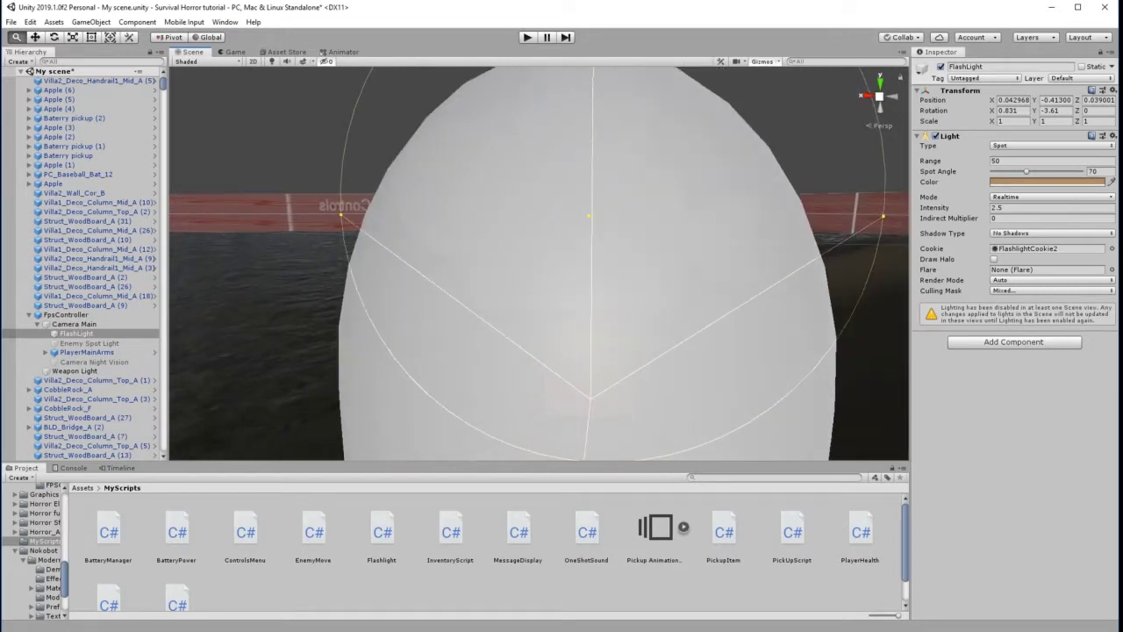
Add a 3D cube as a child of the FlashLight object and view it against the player capsule.
{"action": "right_click", "coordinate": [77, 334]}
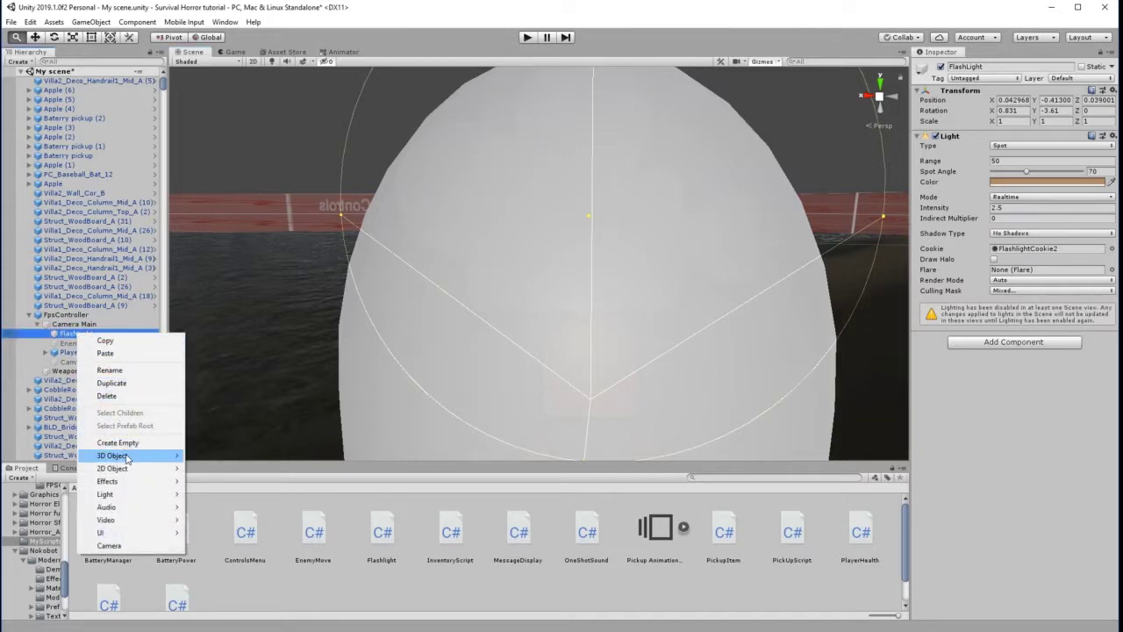
{"action": "mouse_move", "coordinate": [127, 457]}
{"action": "left_click", "coordinate": [211, 457]}
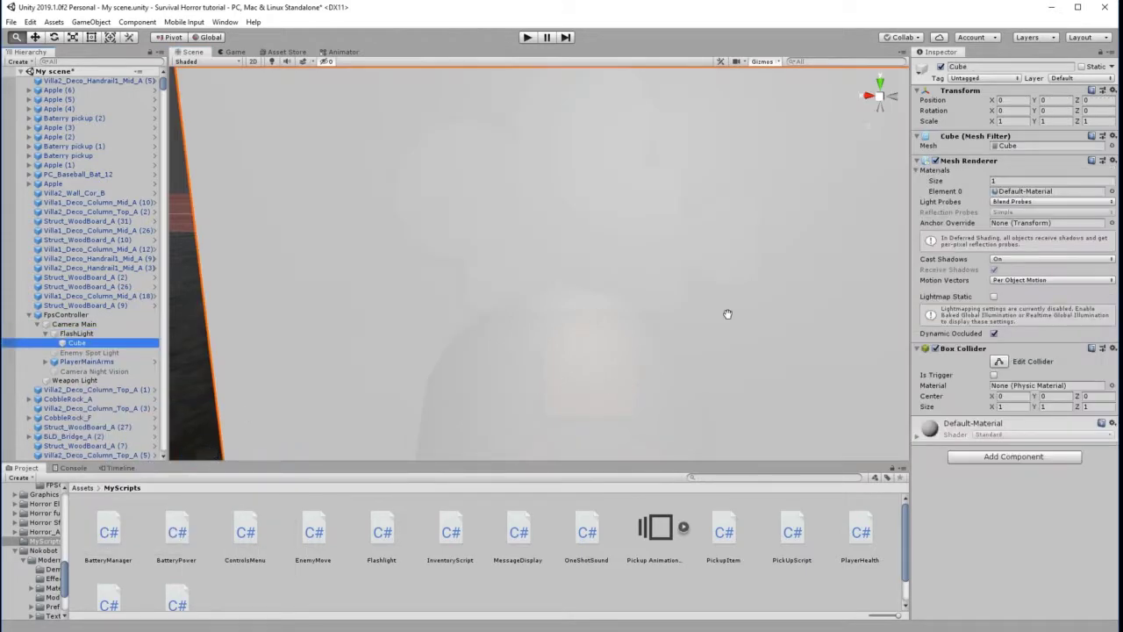
{"action": "scroll", "coordinate": [729, 316], "scroll_direction": "down", "scroll_amount": 5}
{"action": "left_click_drag", "start_coordinate": [746, 265], "coordinate": [633, 288]}
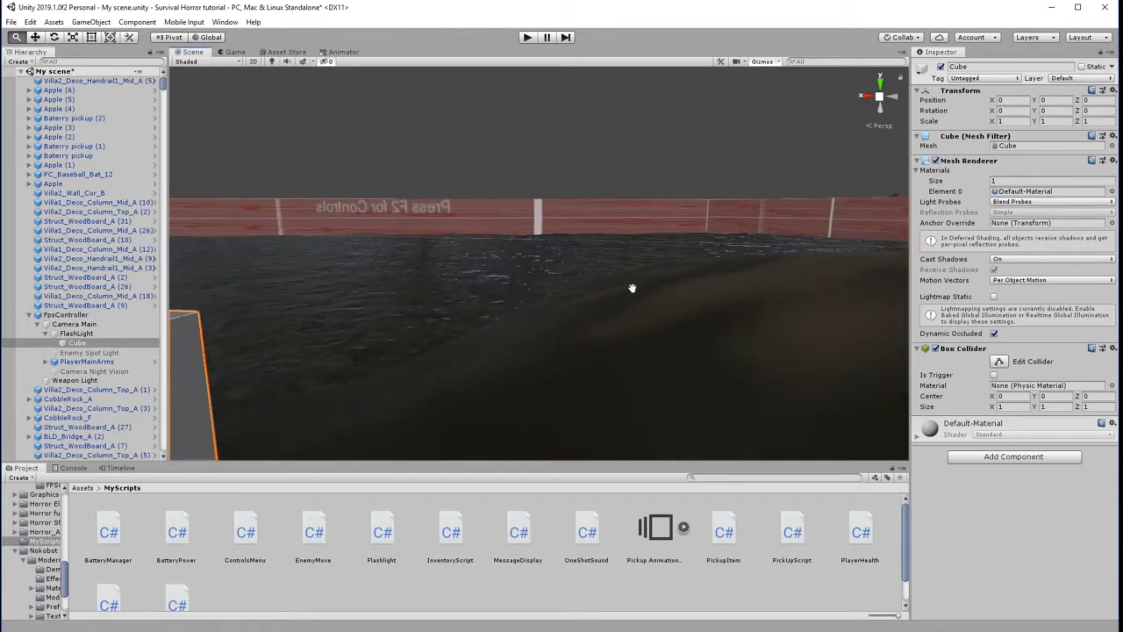
{"action": "left_click_drag", "start_coordinate": [523, 313], "coordinate": [513, 312], "text": "alt"}
{"action": "left_click_drag", "start_coordinate": [611, 308], "coordinate": [559, 301]}
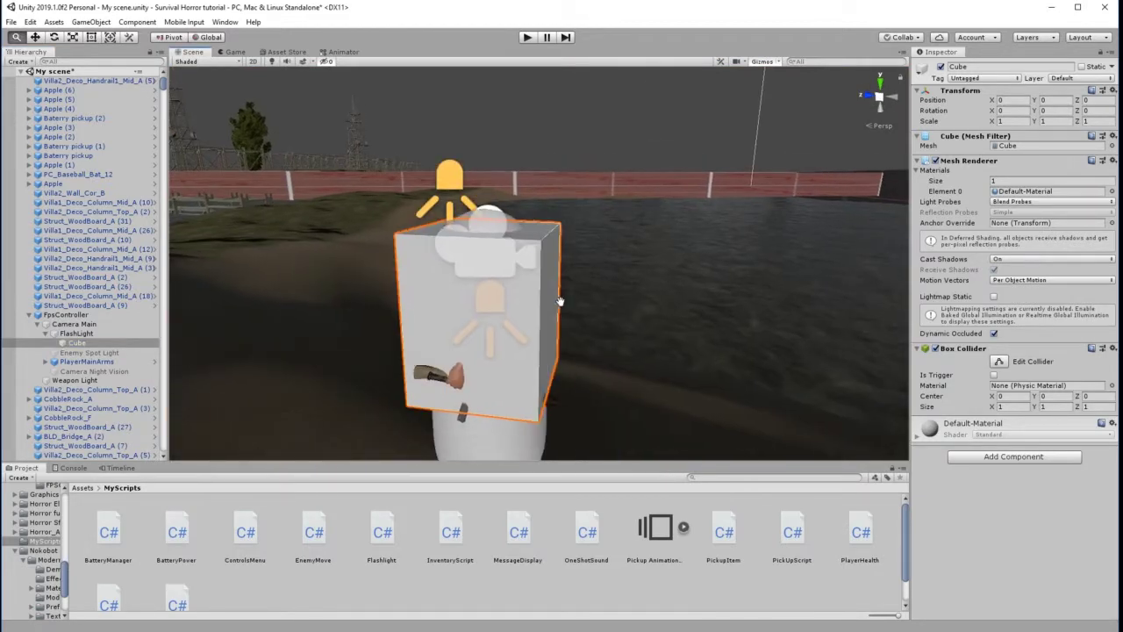
Stretch the cube along its Z axis to a scale of about 57.5, in the flashlight's direction.
{"action": "left_click_drag", "start_coordinate": [647, 301], "coordinate": [553, 307]}
{"action": "scroll", "coordinate": [564, 313], "scroll_direction": "down", "scroll_amount": 5}
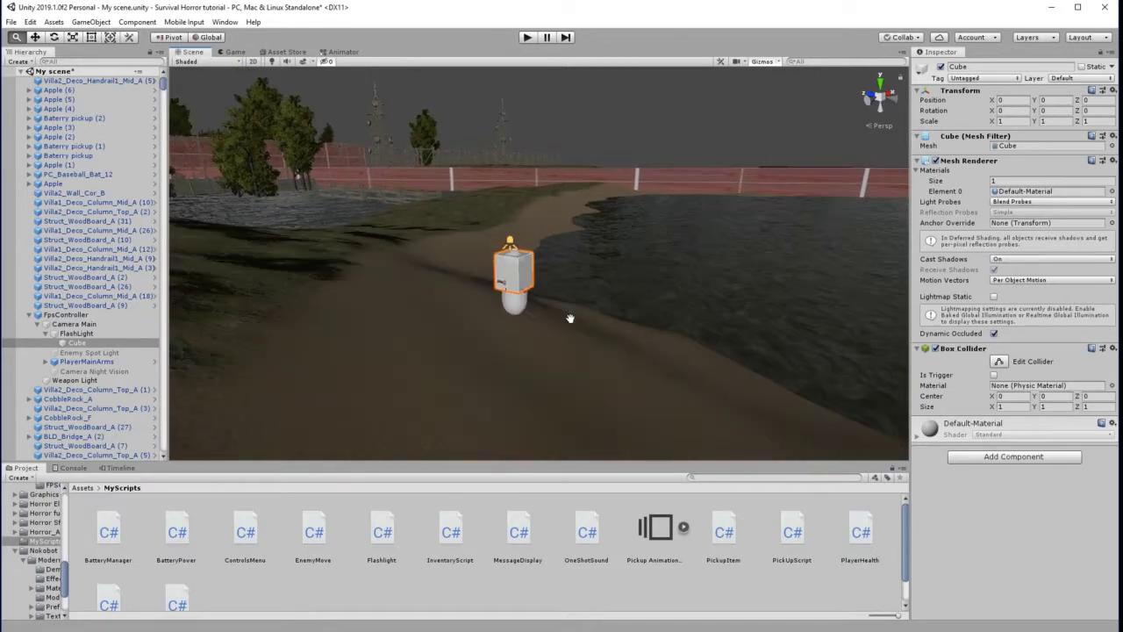
{"action": "right_click_drag", "start_coordinate": [572, 316], "coordinate": [682, 313]}
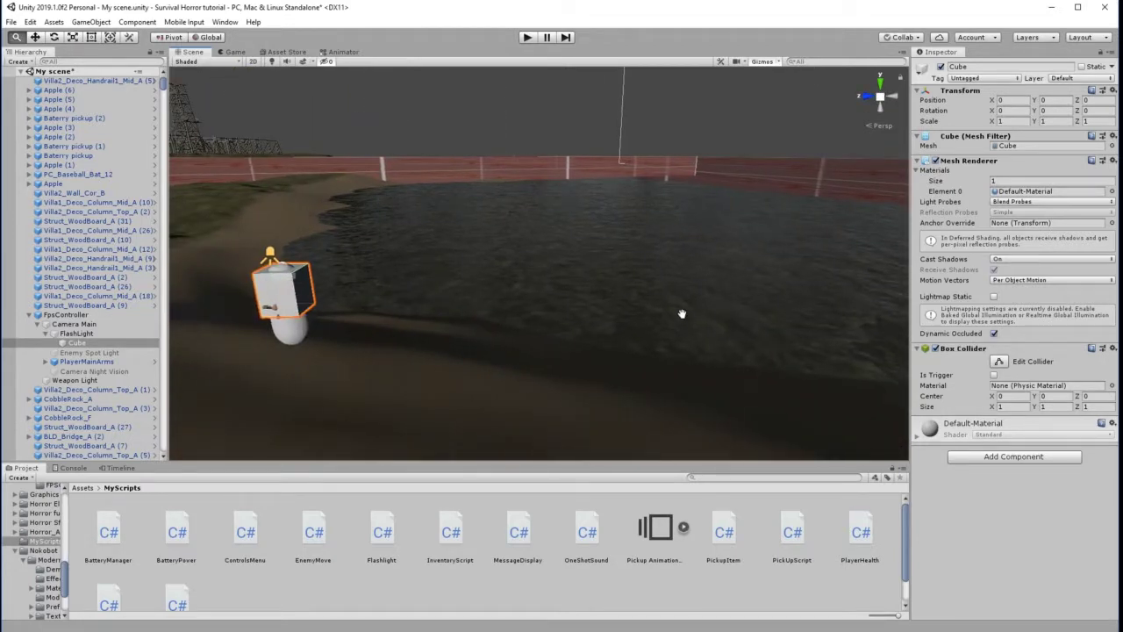
{"action": "left_click", "coordinate": [73, 38]}
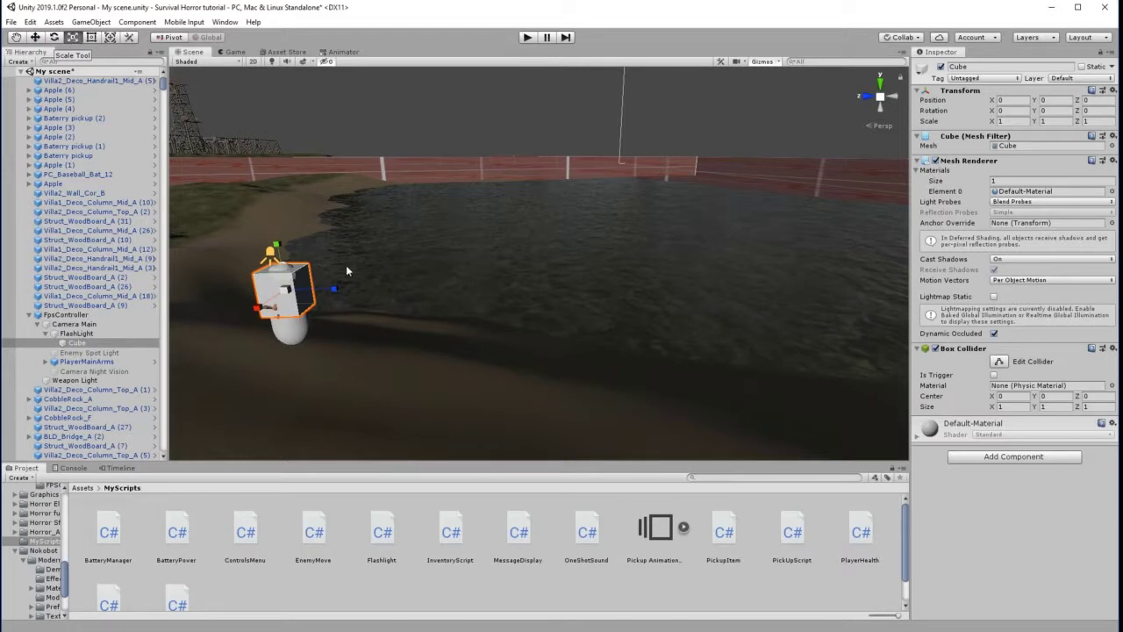
{"action": "left_click_drag", "start_coordinate": [334, 291], "coordinate": [792, 298]}
{"action": "left_click_drag", "start_coordinate": [335, 288], "coordinate": [473, 299]}
{"action": "scroll", "coordinate": [474, 299], "scroll_direction": "down", "scroll_amount": 5}
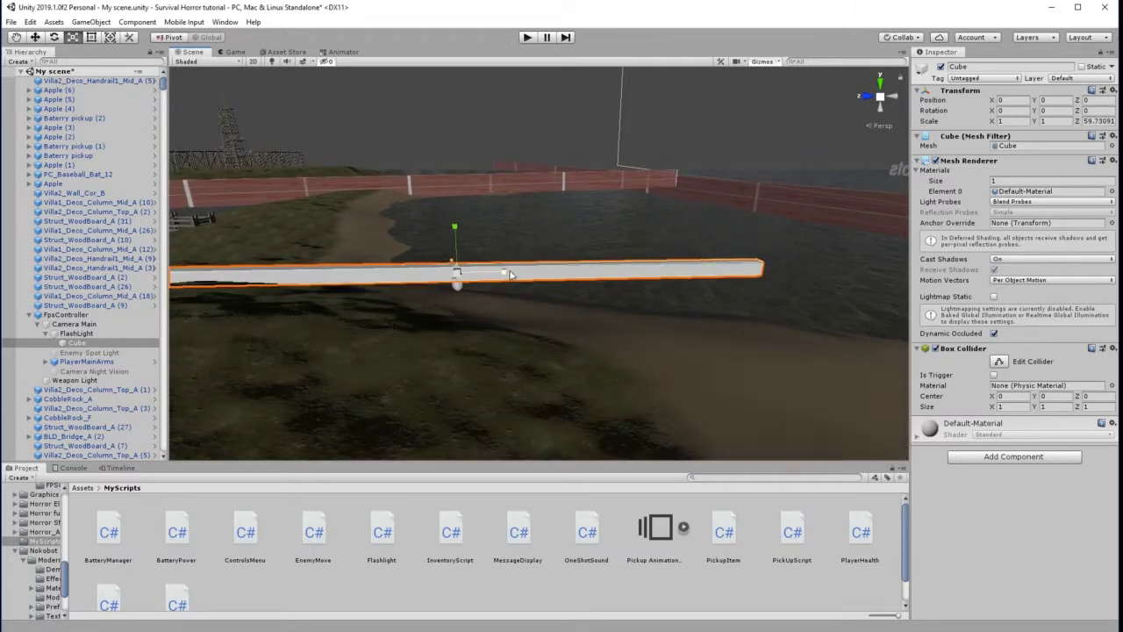
{"action": "left_click_drag", "start_coordinate": [505, 276], "coordinate": [494, 274]}
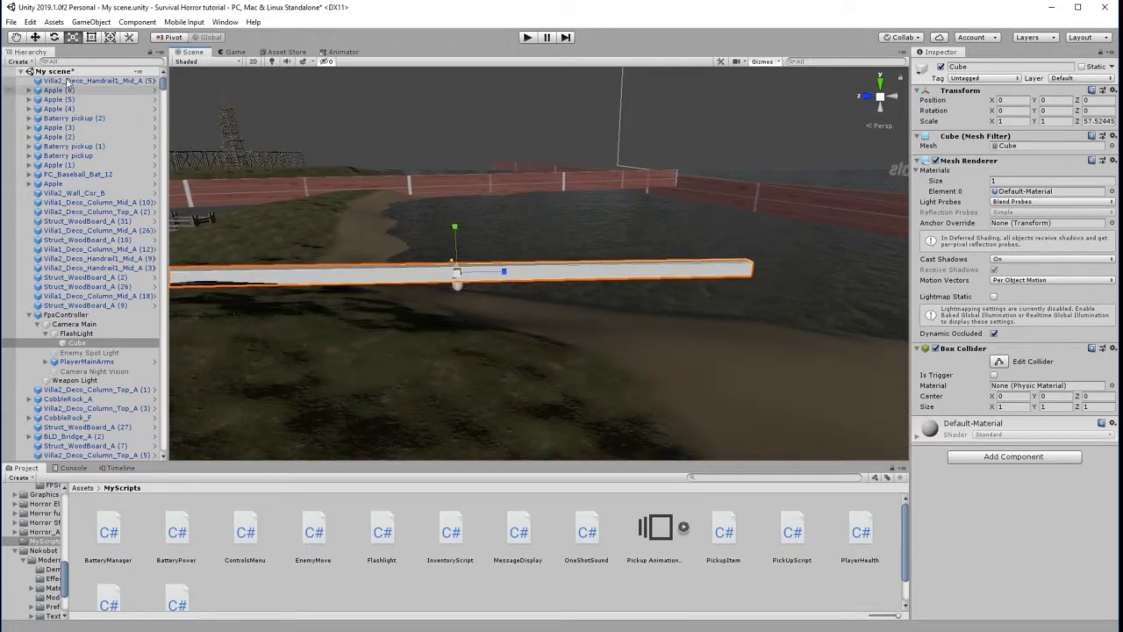
Move the stretched cube forward from the player to about X 2.91, Y 0.4, Z 27.5.
{"action": "left_click", "coordinate": [35, 38]}
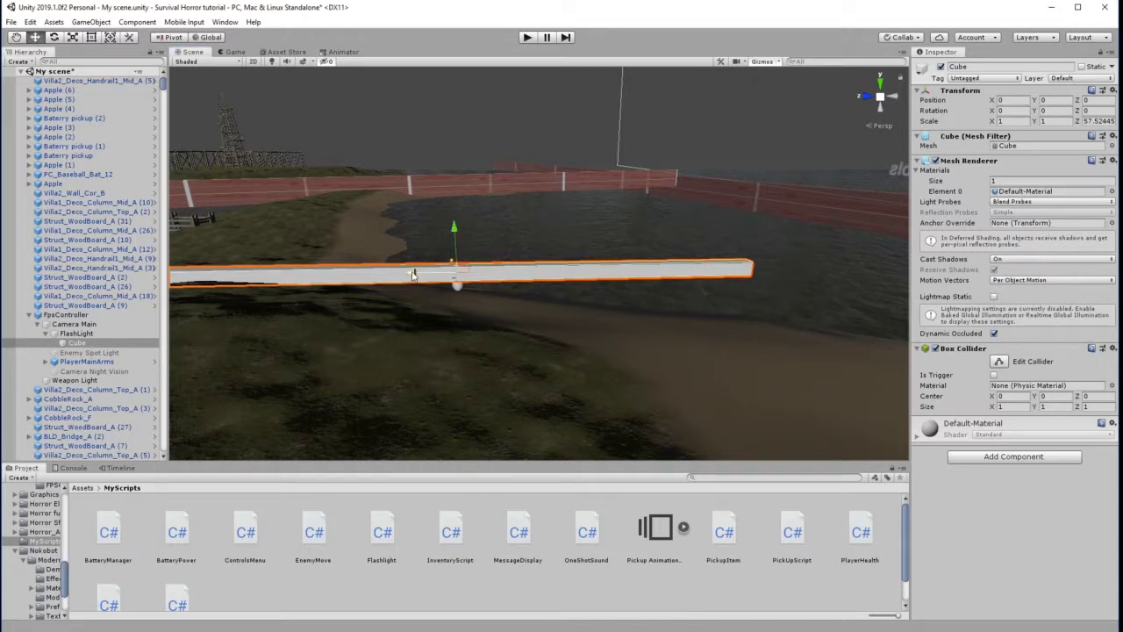
{"action": "left_click_drag", "start_coordinate": [409, 275], "coordinate": [712, 271]}
{"action": "scroll", "coordinate": [654, 298], "scroll_direction": "up", "scroll_amount": 2}
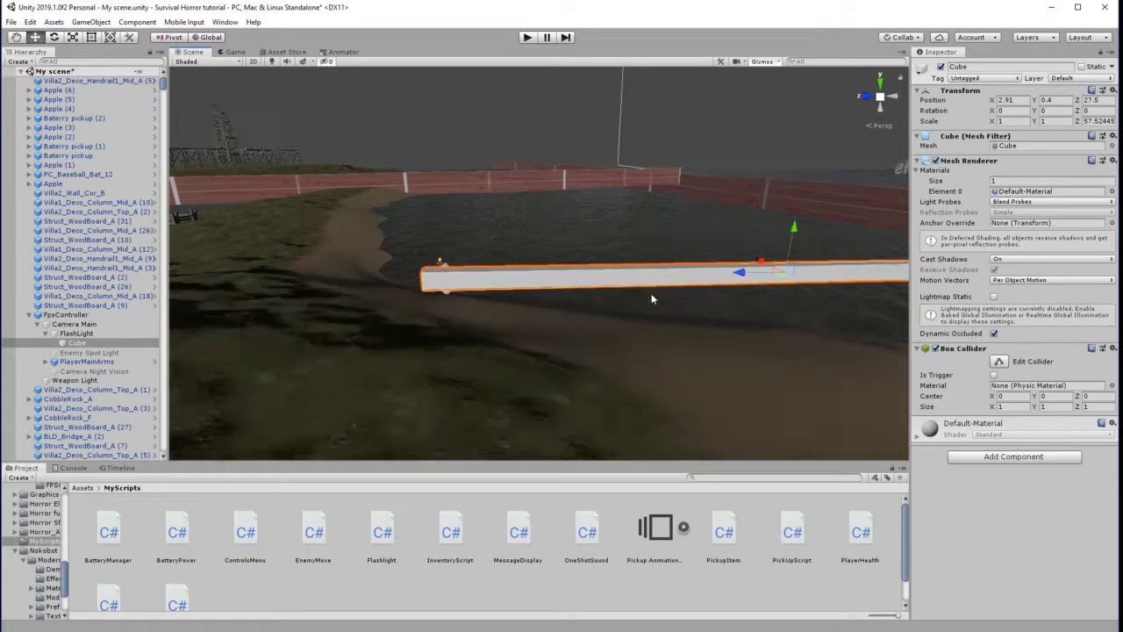
Rotate the stretched cube about 6.5 degrees around Y so its near end meets the player capsule.
{"action": "left_click", "coordinate": [17, 38]}
{"action": "left_click_drag", "start_coordinate": [621, 226], "coordinate": [593, 258]}
{"action": "right_click_drag", "start_coordinate": [652, 289], "coordinate": [518, 321]}
{"action": "left_click_drag", "start_coordinate": [702, 295], "coordinate": [500, 330]}
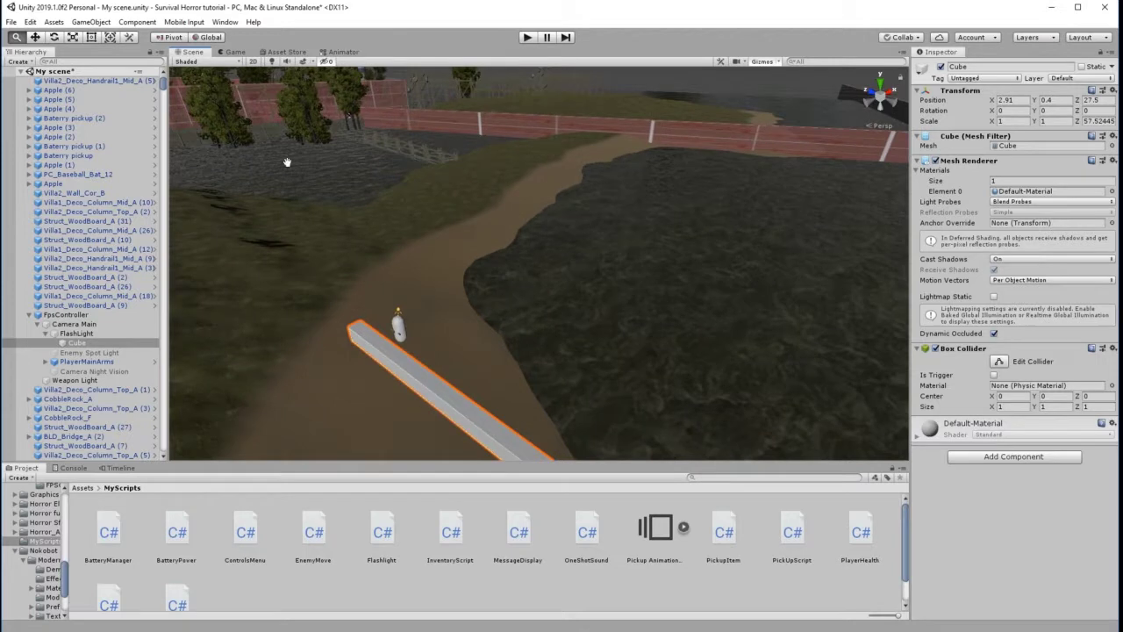
{"action": "left_click", "coordinate": [54, 37]}
{"action": "scroll", "coordinate": [474, 341], "scroll_direction": "down", "scroll_amount": 4}
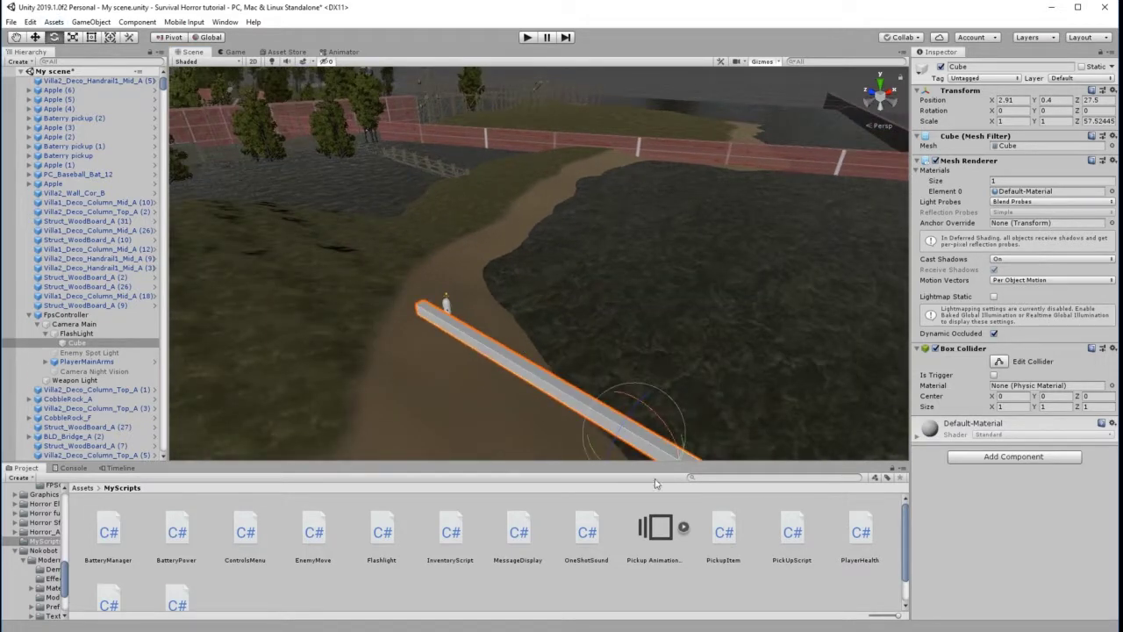
{"action": "left_click_drag", "start_coordinate": [596, 457], "coordinate": [586, 449]}
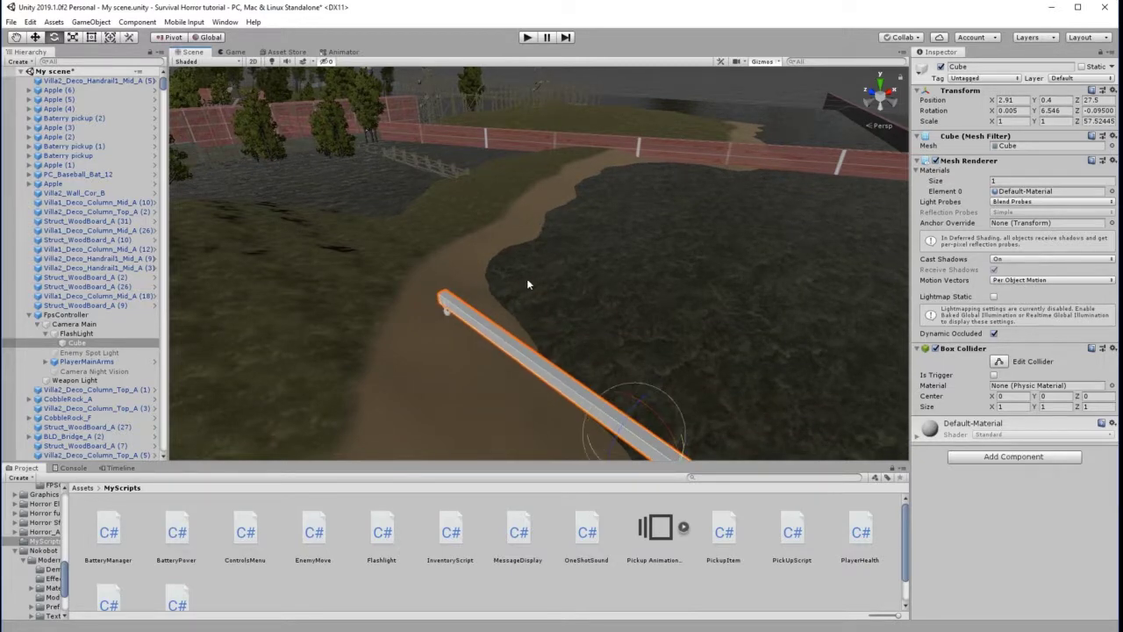
Widen the stretched cube along its X axis to a scale of about 3.68.
{"action": "scroll", "coordinate": [534, 280], "scroll_direction": "down", "scroll_amount": 4}
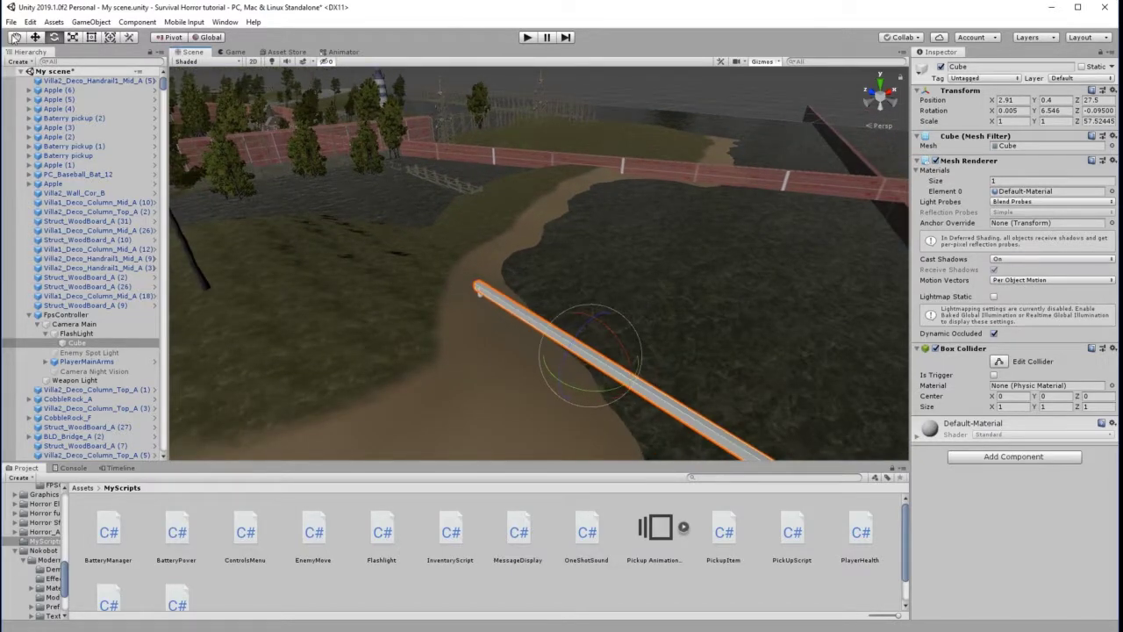
{"action": "left_click", "coordinate": [16, 37]}
{"action": "left_click_drag", "start_coordinate": [655, 313], "coordinate": [506, 271]}
{"action": "right_click_drag", "start_coordinate": [486, 276], "coordinate": [536, 299]}
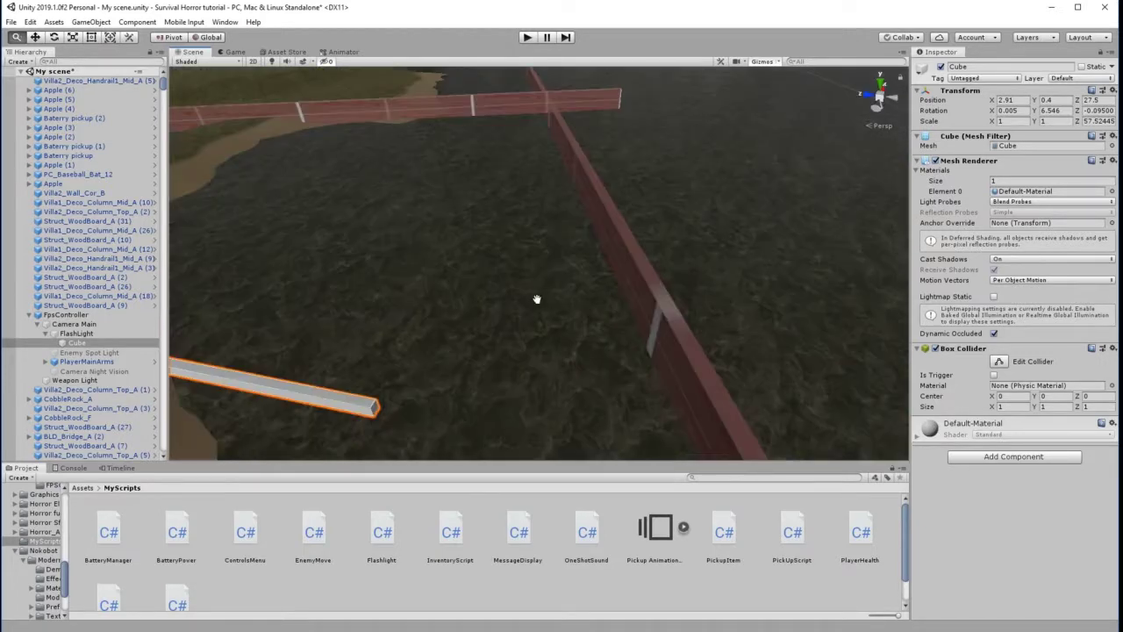
{"action": "left_click_drag", "start_coordinate": [536, 299], "coordinate": [743, 292]}
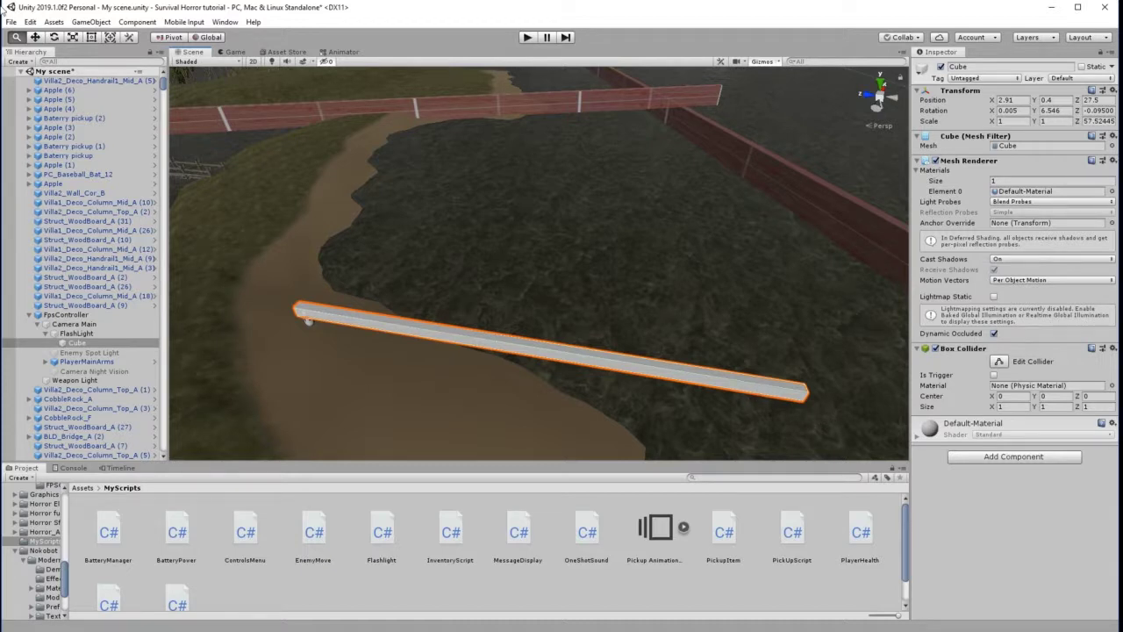
{"action": "left_click", "coordinate": [73, 37]}
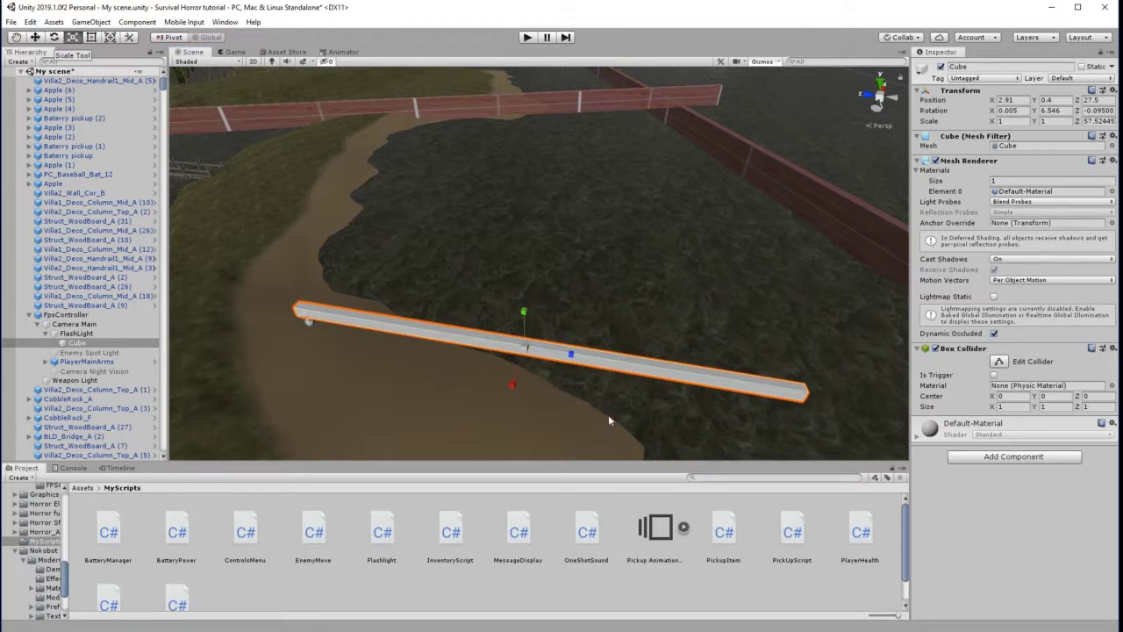
{"action": "left_click_drag", "start_coordinate": [514, 383], "coordinate": [454, 450]}
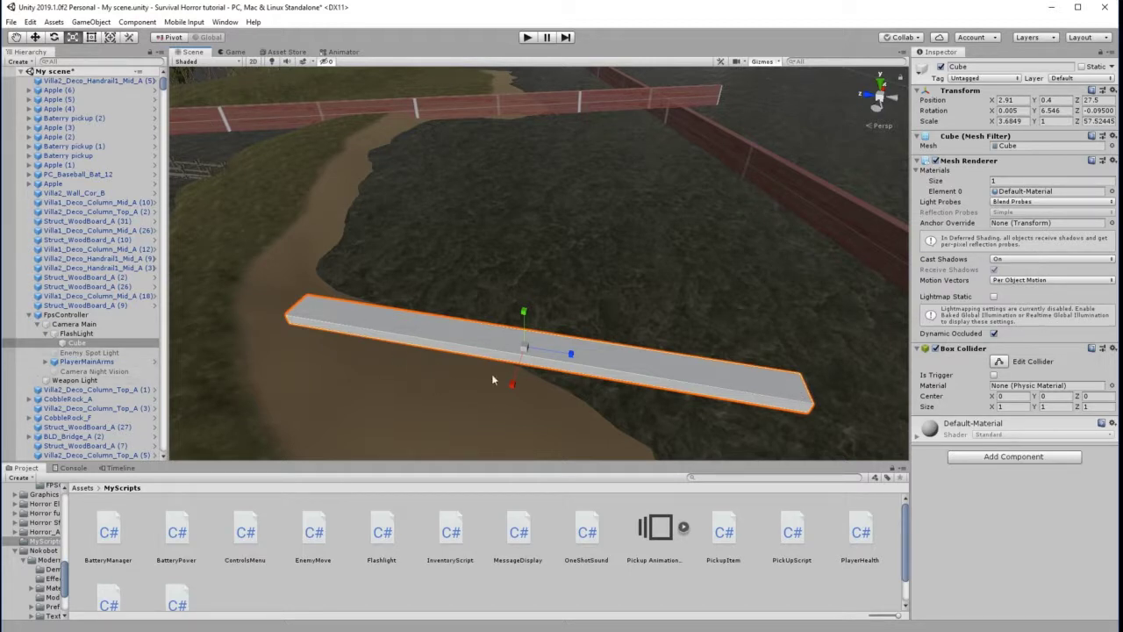
Rename the cube as Flashlight trigger Cube.
{"action": "left_click", "coordinate": [965, 67]}
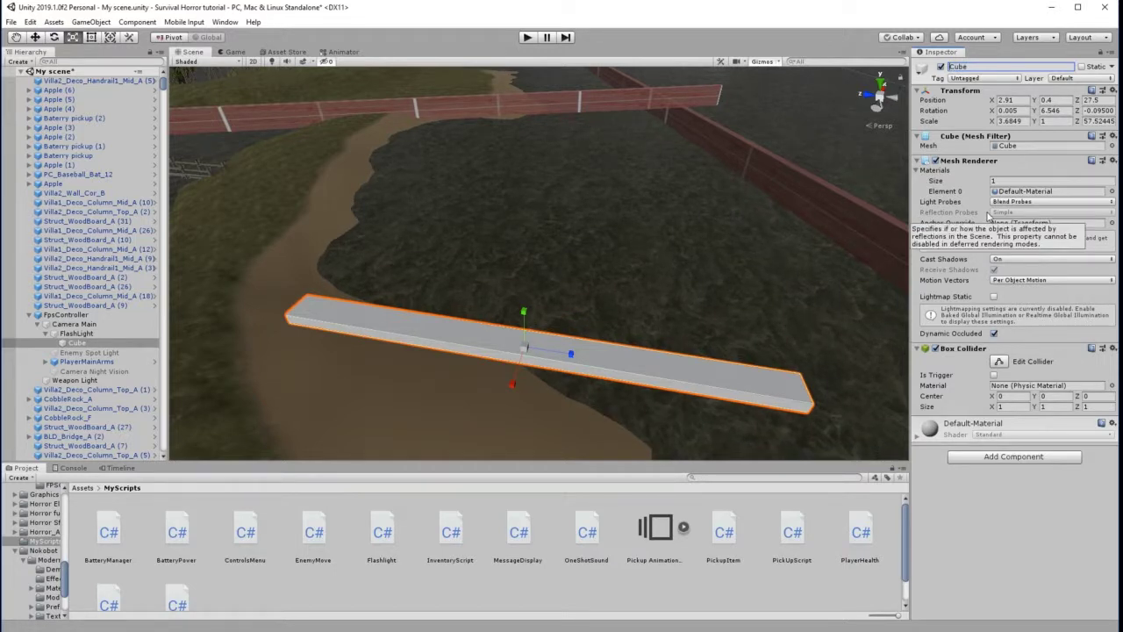
{"action": "type", "text": "Flashlig"}
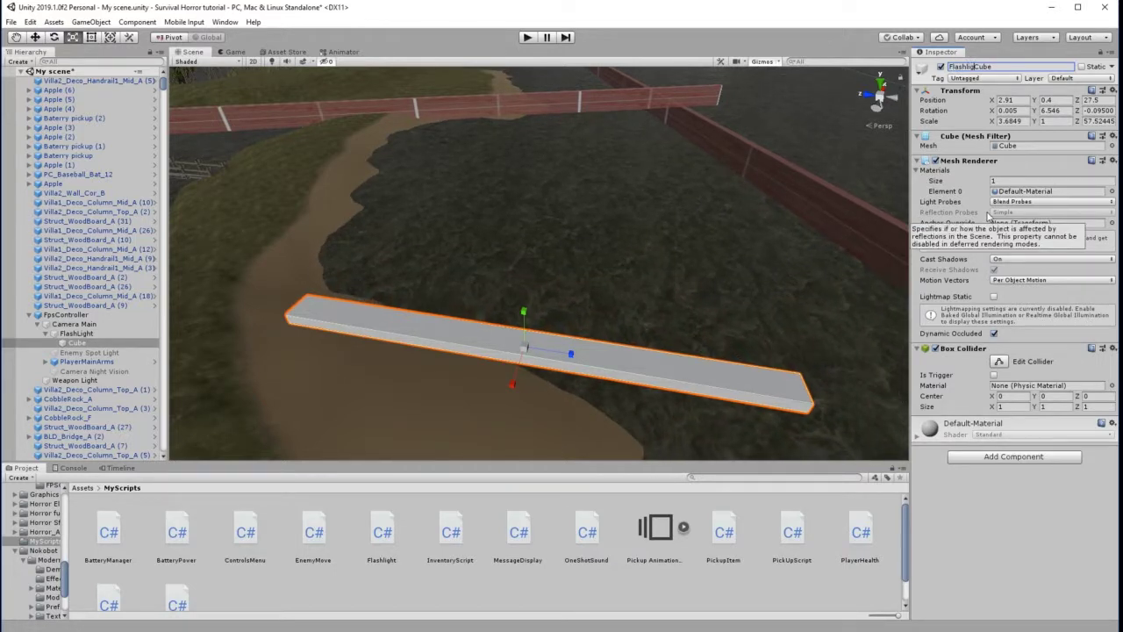
{"action": "type", "text": "ht trigger"}
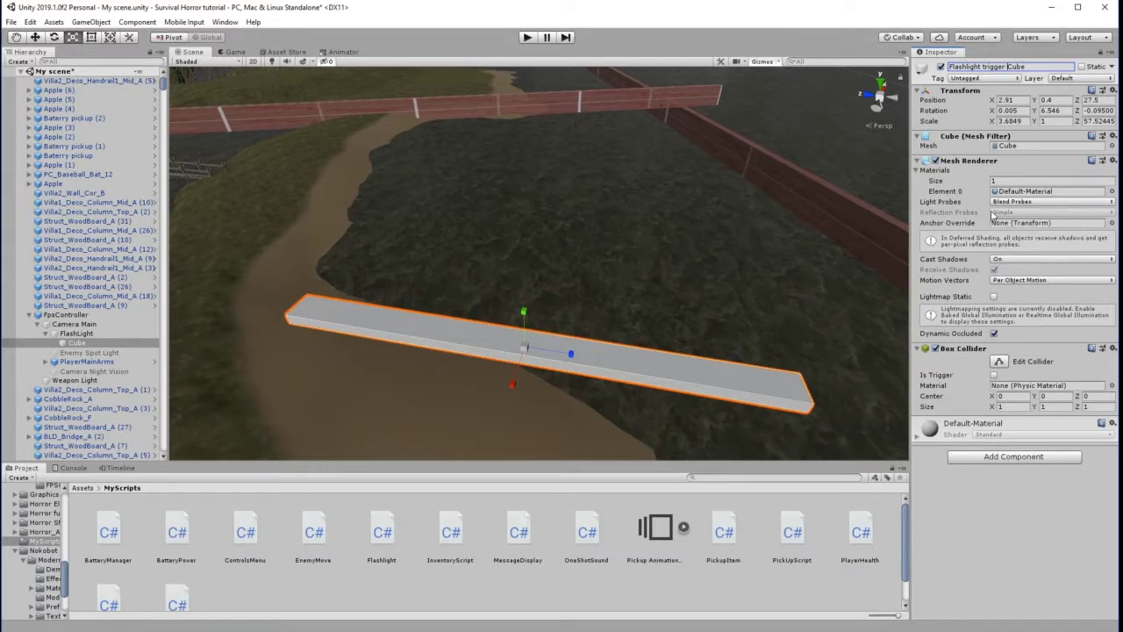
{"action": "key", "text": "Return"}
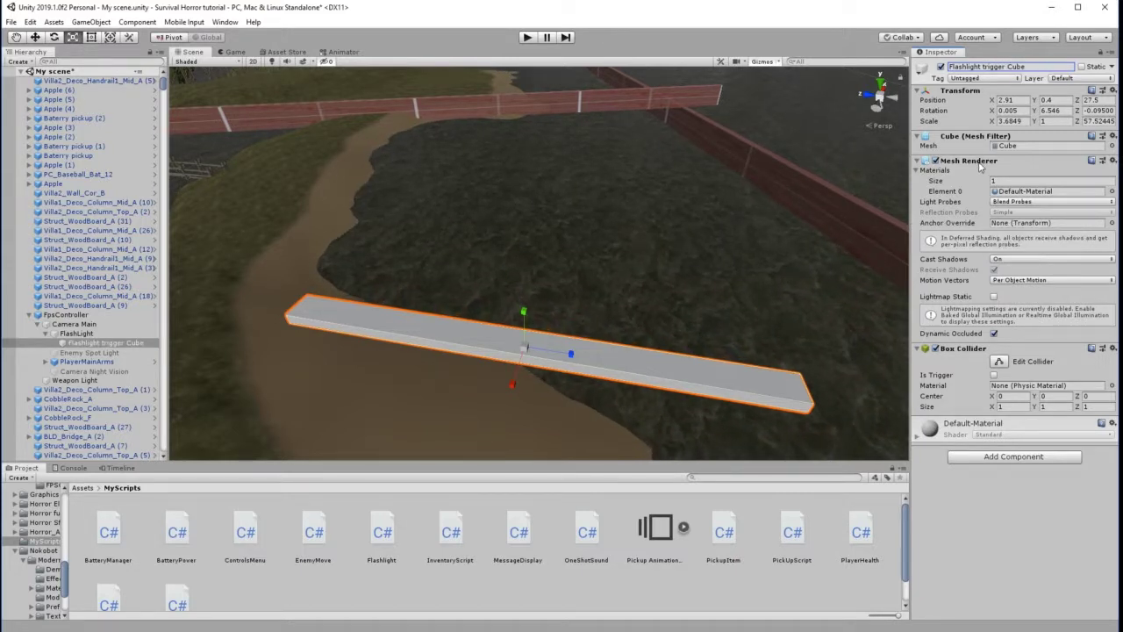
Remove the Mesh Renderer from the Flashlight trigger Cube and make its Box Collider a trigger.
{"action": "right_click", "coordinate": [979, 164]}
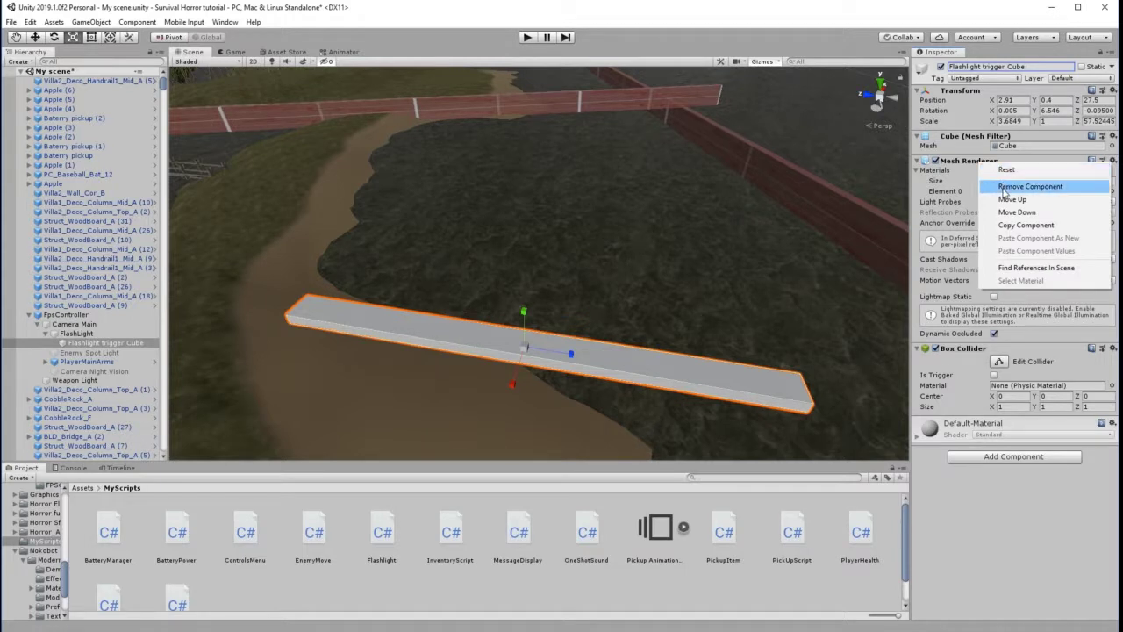
{"action": "left_click", "coordinate": [1029, 186]}
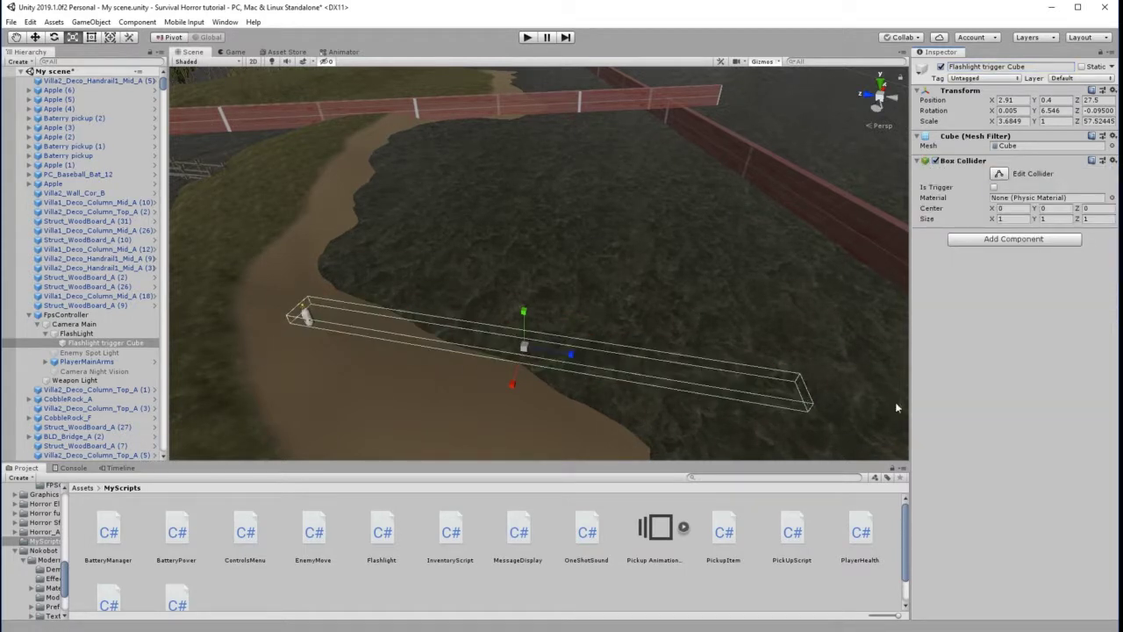
{"action": "left_click", "coordinate": [994, 188]}
Create a new tag named TriggerPlayer.
{"action": "left_click", "coordinate": [973, 78]}
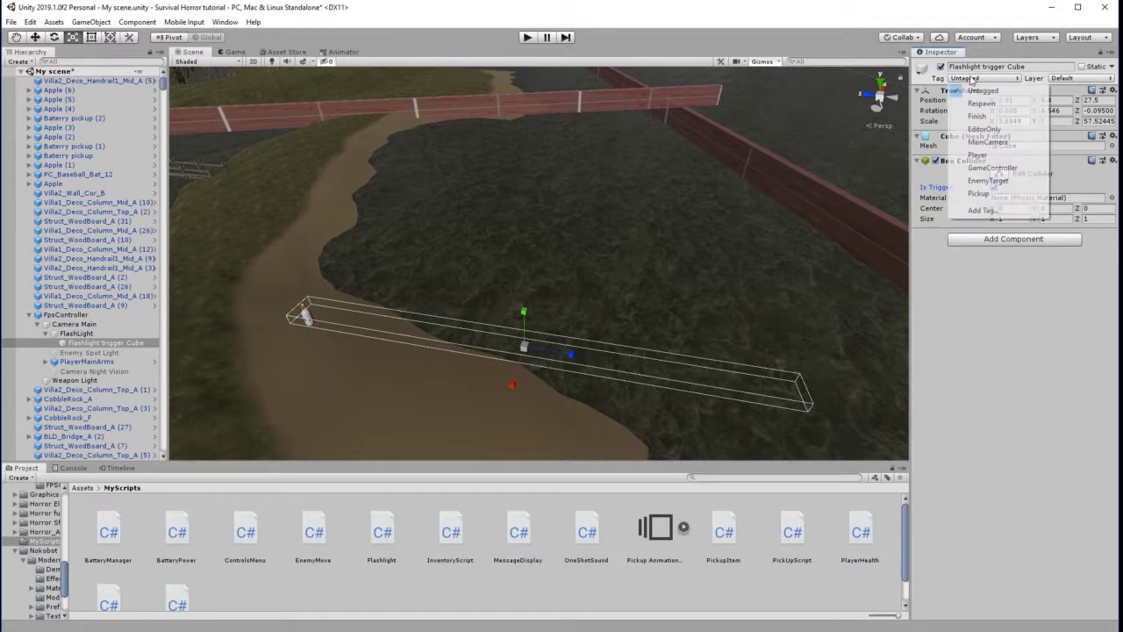
{"action": "left_click", "coordinate": [984, 212]}
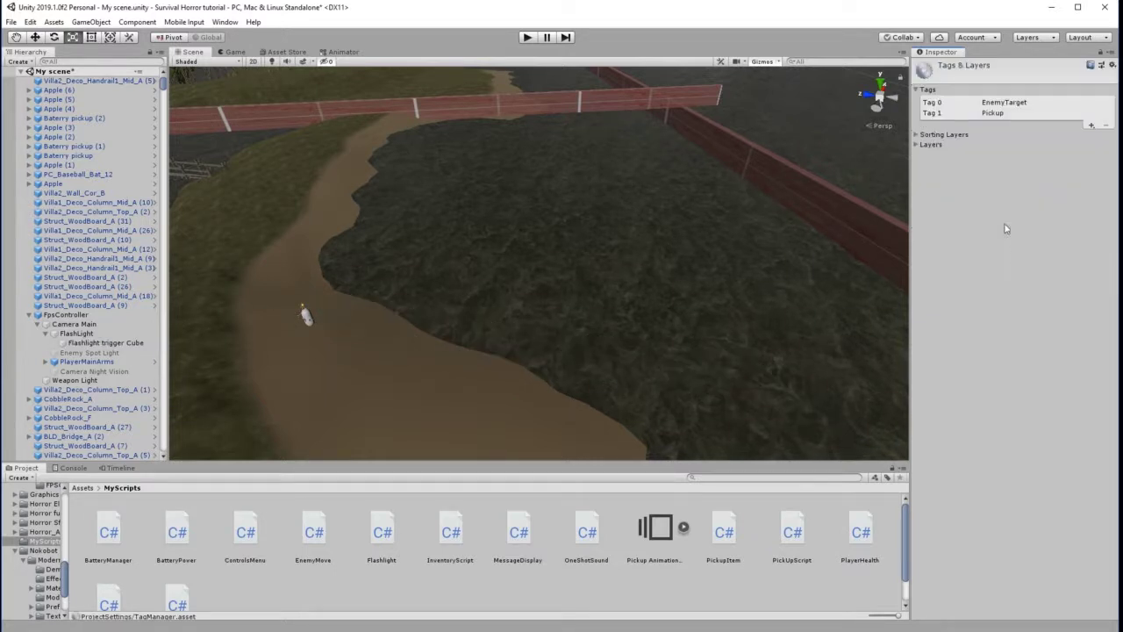
{"action": "left_click", "coordinate": [1092, 127]}
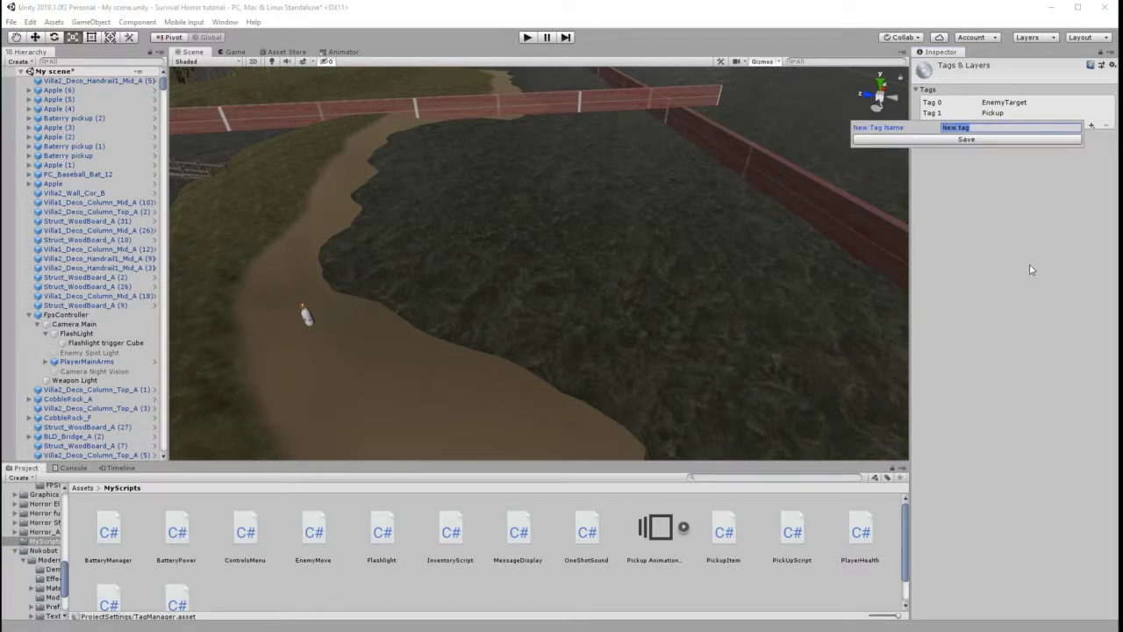
{"action": "type", "text": "TriggerPlayer"}
{"action": "left_click", "coordinate": [973, 142]}
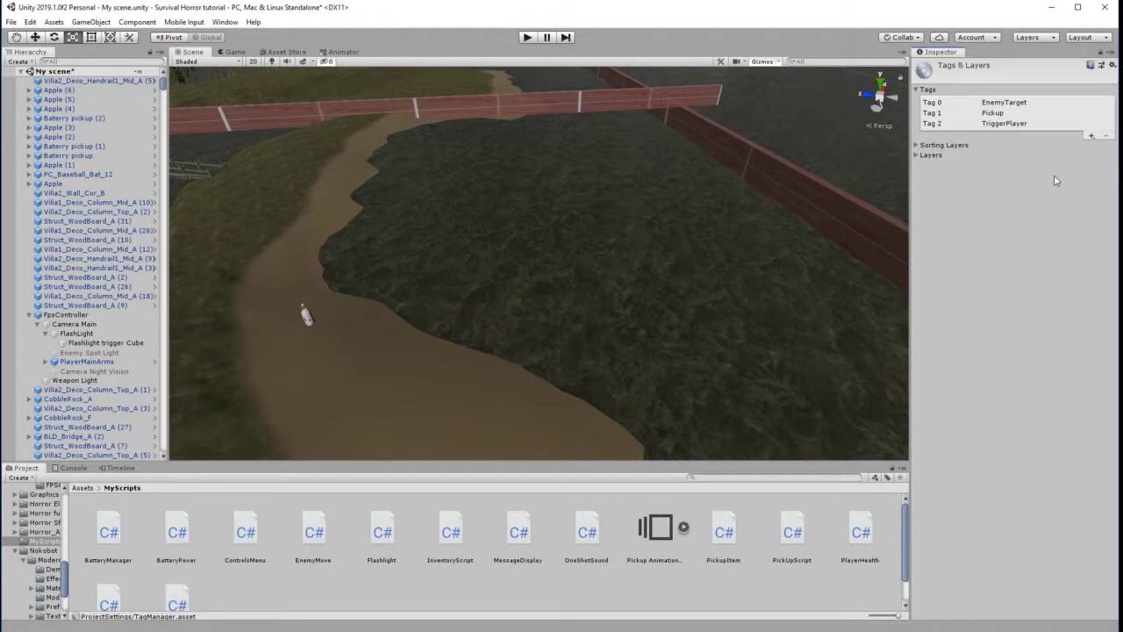
Assign the TriggerPlayer tag to the Flashlight trigger Cube.
{"action": "left_click", "coordinate": [77, 343]}
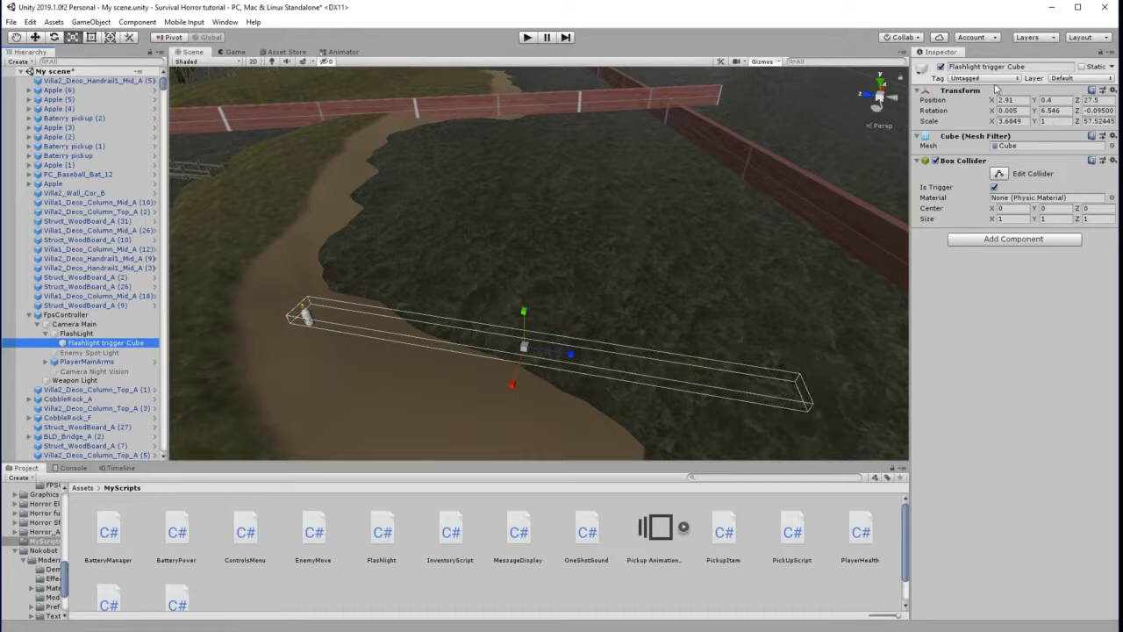
{"action": "left_click", "coordinate": [992, 81]}
{"action": "left_click", "coordinate": [997, 210]}
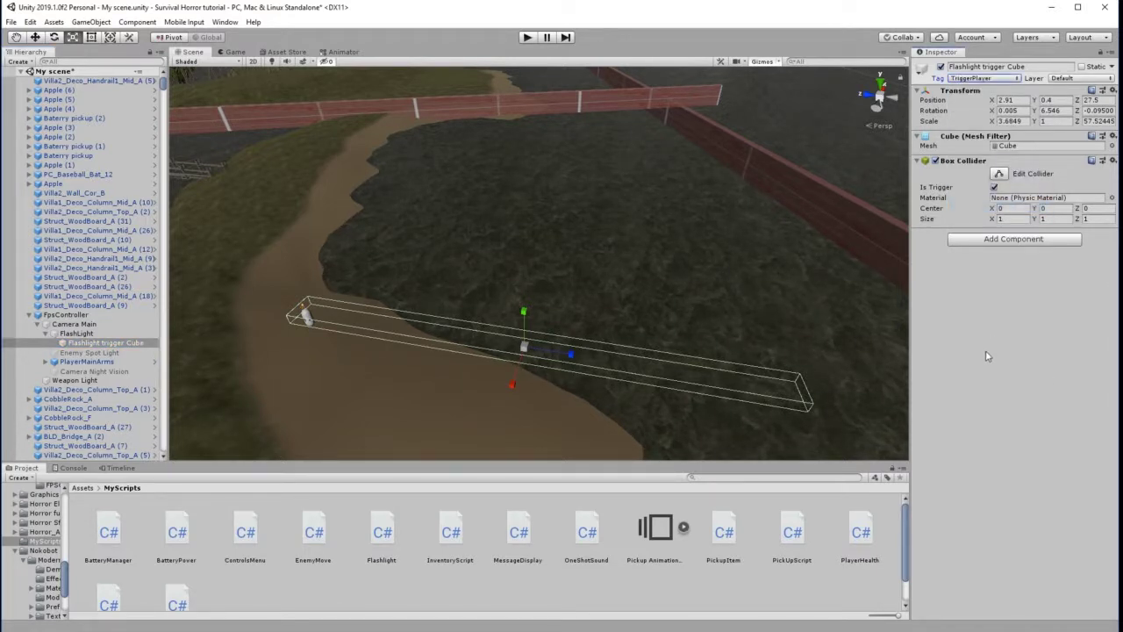
Toggle the FlashLight object to check its effect on the trigger cube, leaving the FlashLight disabled.
{"action": "left_click", "coordinate": [76, 334]}
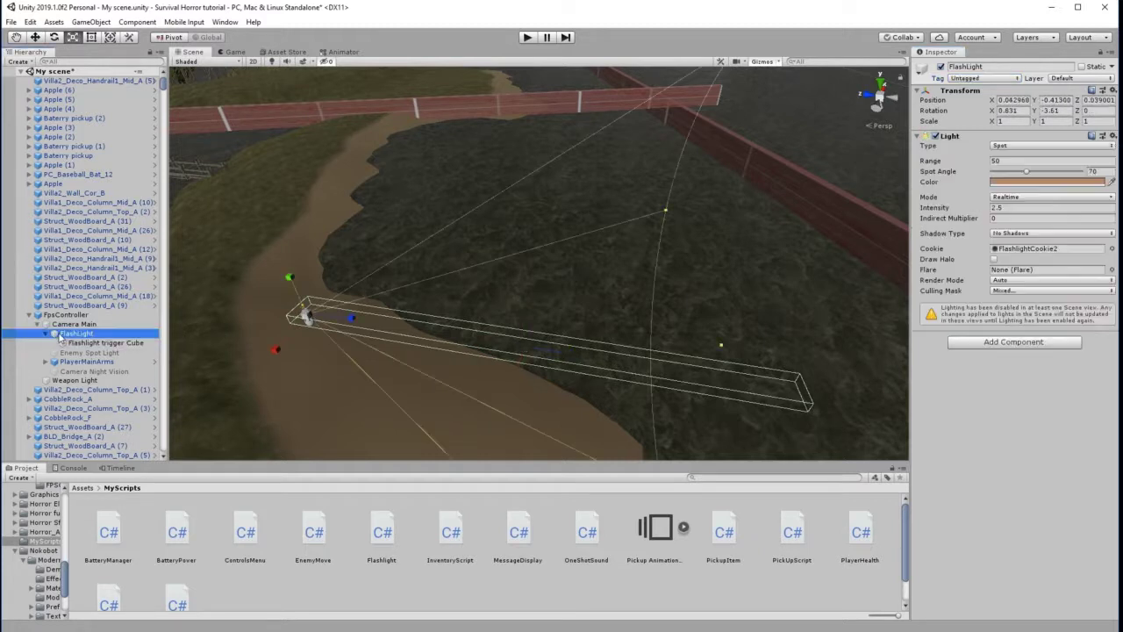
{"action": "left_click", "coordinate": [939, 66]}
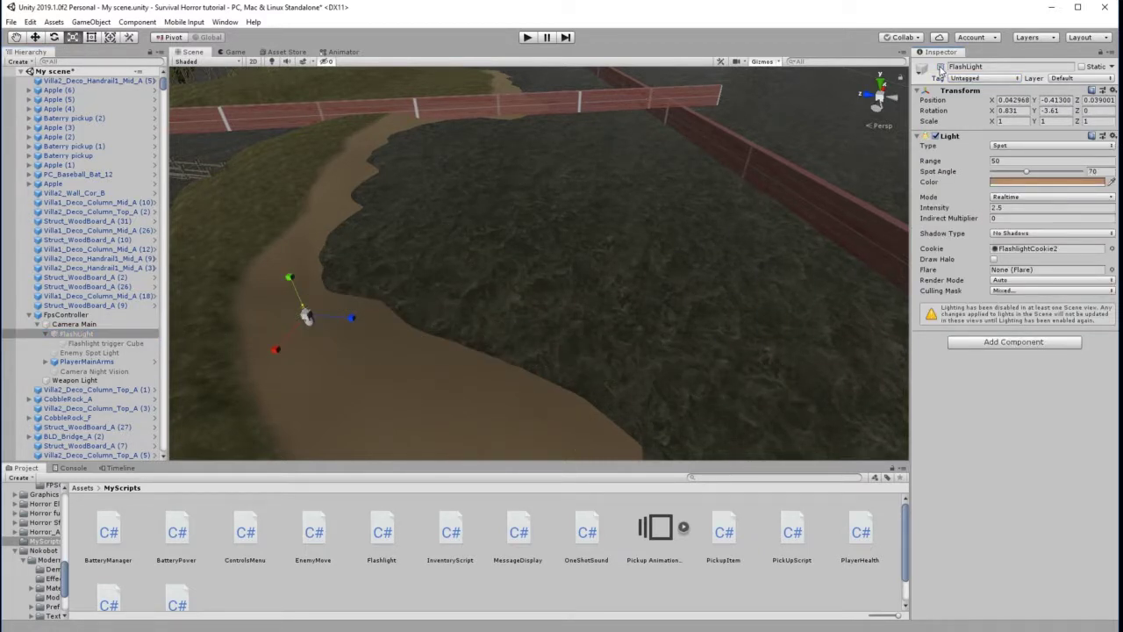
{"action": "left_click", "coordinate": [940, 67]}
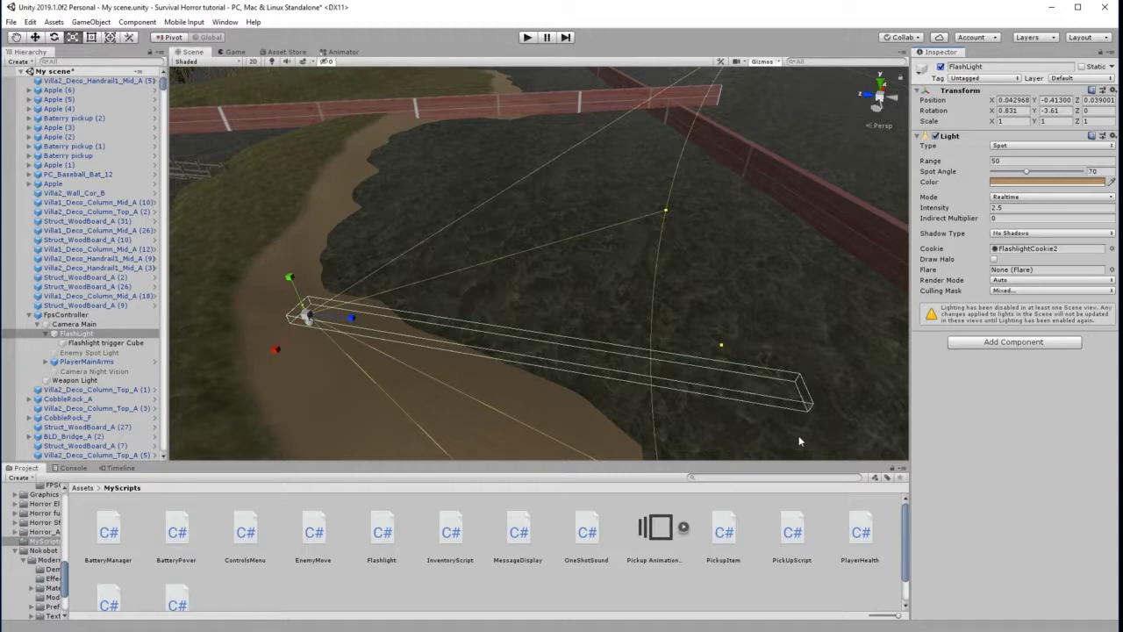
{"action": "left_click", "coordinate": [939, 66]}
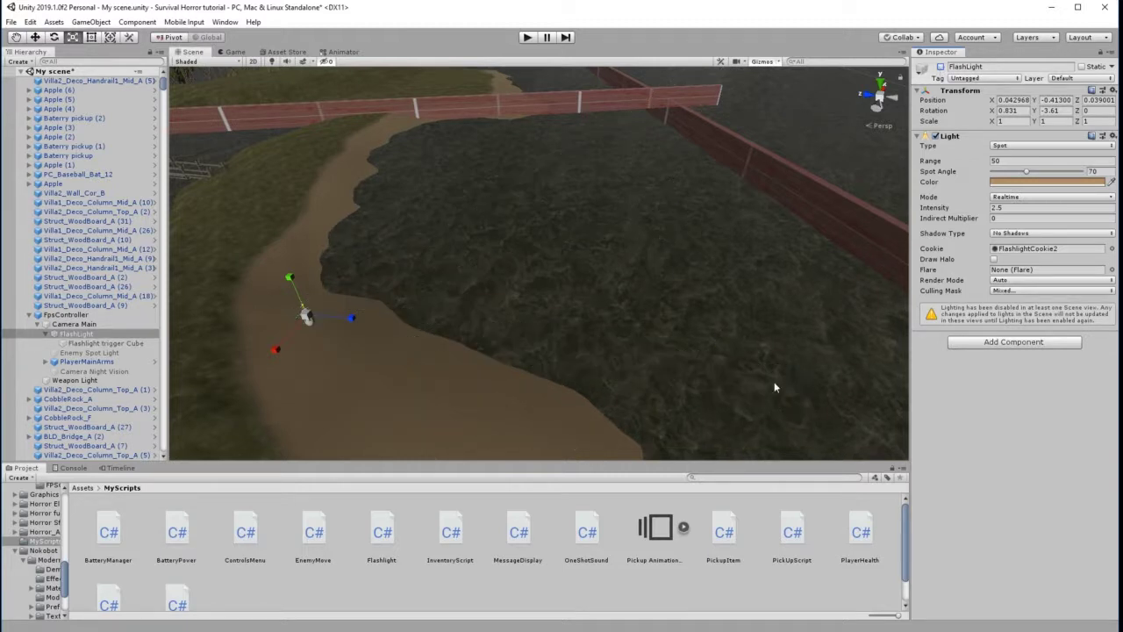
Create a 3D Cube as a child of Camera Main under FpsController.
{"action": "left_click", "coordinate": [67, 315]}
{"action": "left_click", "coordinate": [74, 325]}
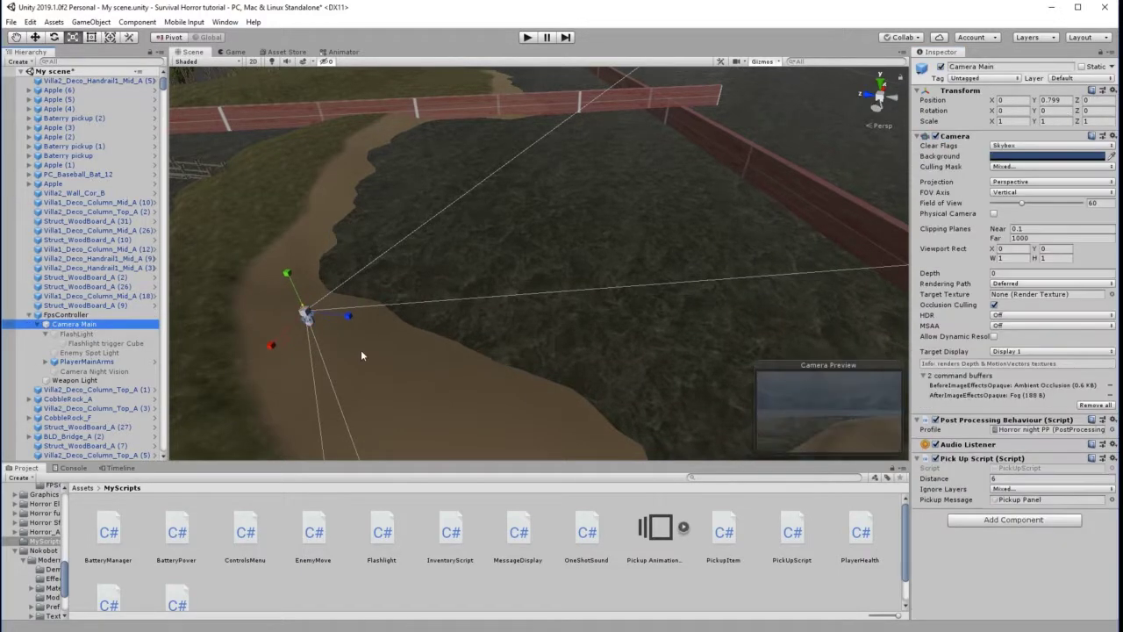
{"action": "scroll", "coordinate": [328, 344], "scroll_direction": "up", "scroll_amount": 3}
{"action": "left_click", "coordinate": [18, 41]}
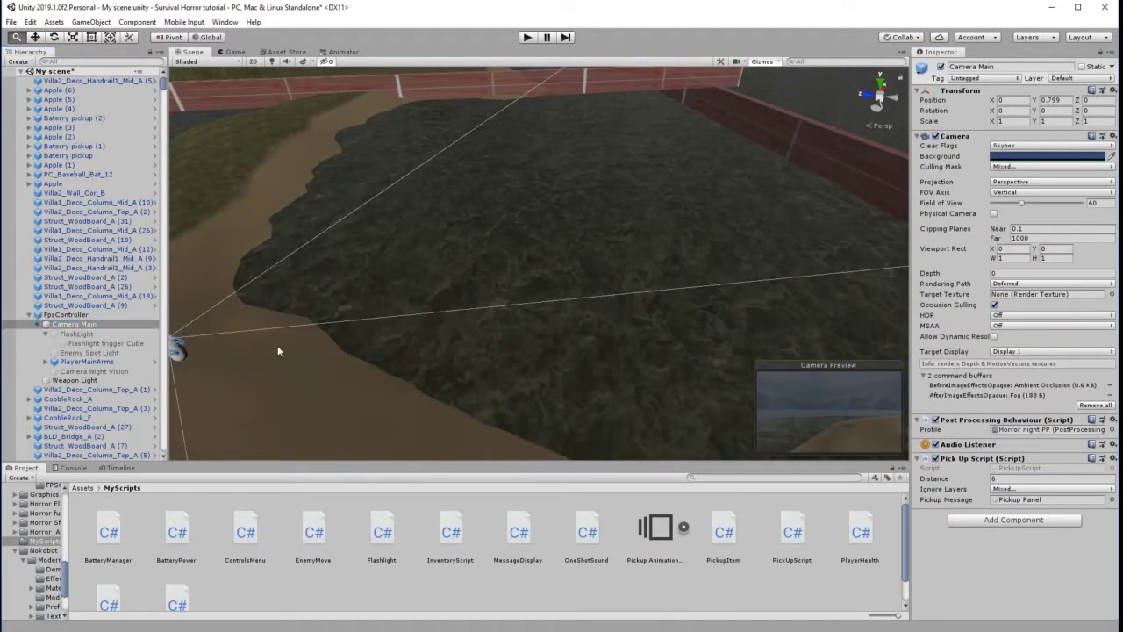
{"action": "left_click_drag", "start_coordinate": [277, 345], "coordinate": [405, 319]}
{"action": "scroll", "coordinate": [393, 320], "scroll_direction": "up", "scroll_amount": 3}
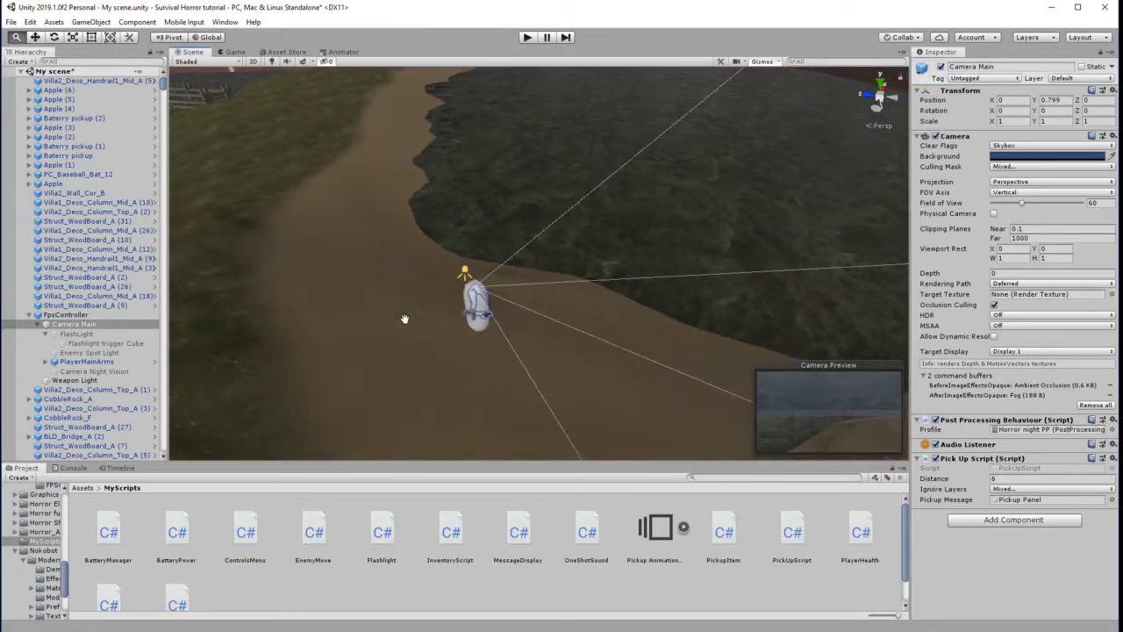
{"action": "right_click", "coordinate": [70, 326]}
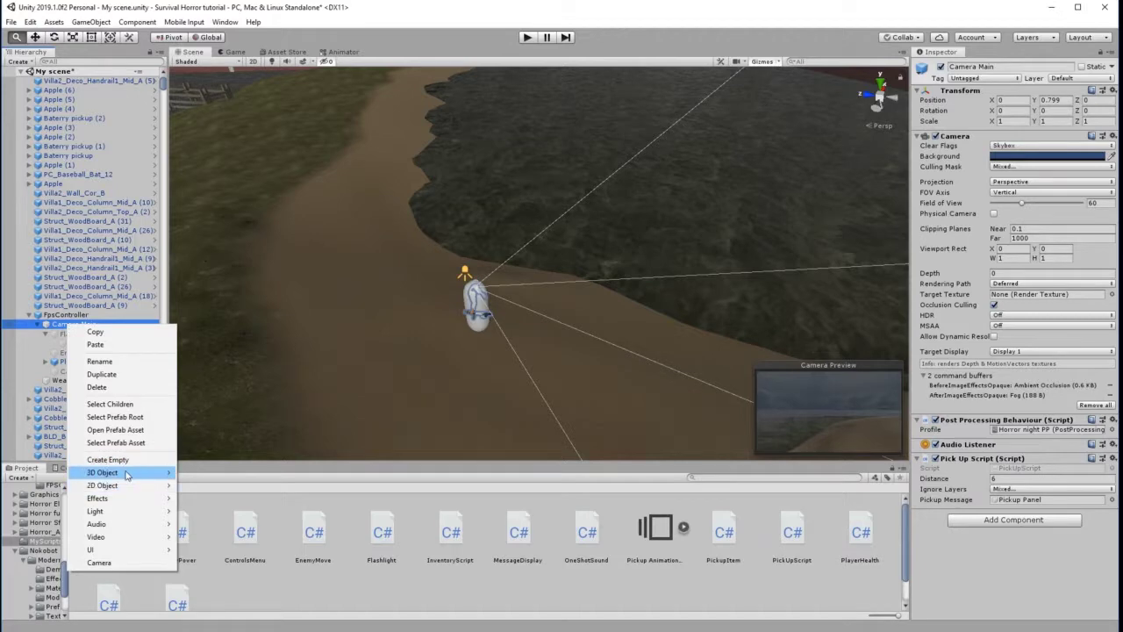
{"action": "mouse_move", "coordinate": [130, 472]}
{"action": "left_click", "coordinate": [204, 473]}
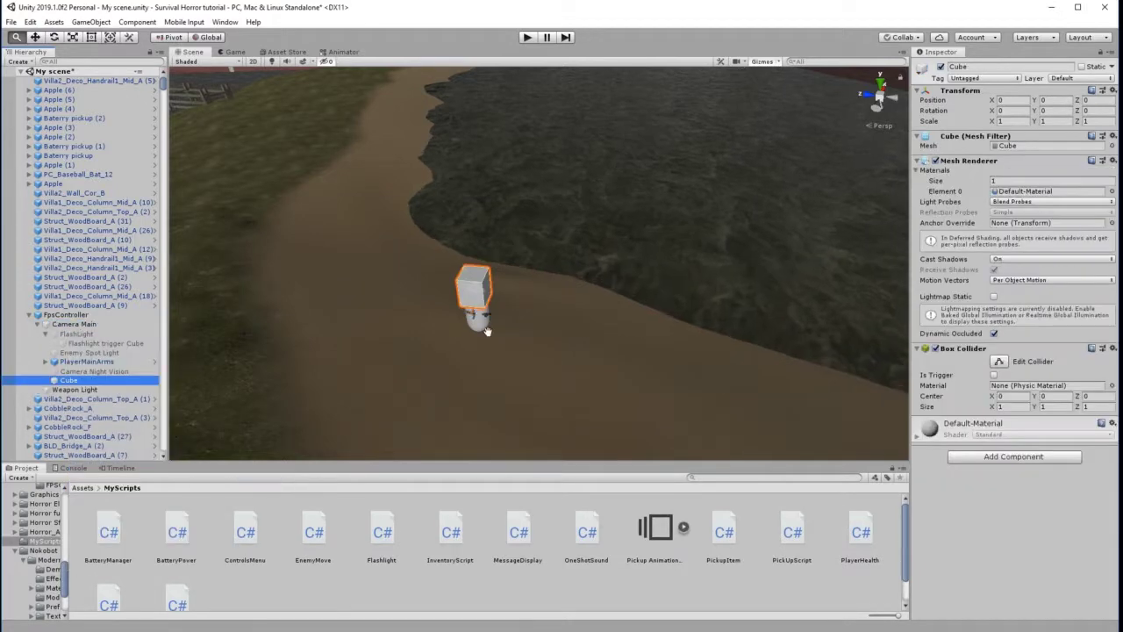
Rename the new cube under Camera Main as Player Trigger Cube.
{"action": "scroll", "coordinate": [492, 337], "scroll_direction": "up", "scroll_amount": 3}
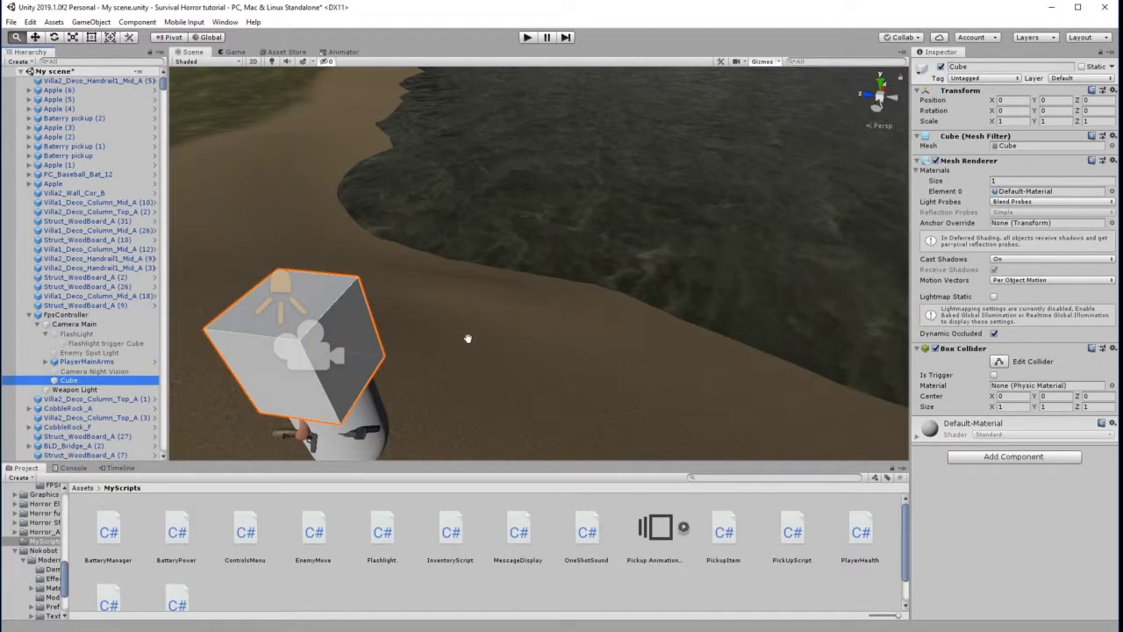
{"action": "mouse_move", "coordinate": [468, 338]}
{"action": "left_mouse_down"}
{"action": "mouse_move", "coordinate": [484, 308]}
{"action": "mouse_move", "coordinate": [476, 321]}
{"action": "left_mouse_up"}
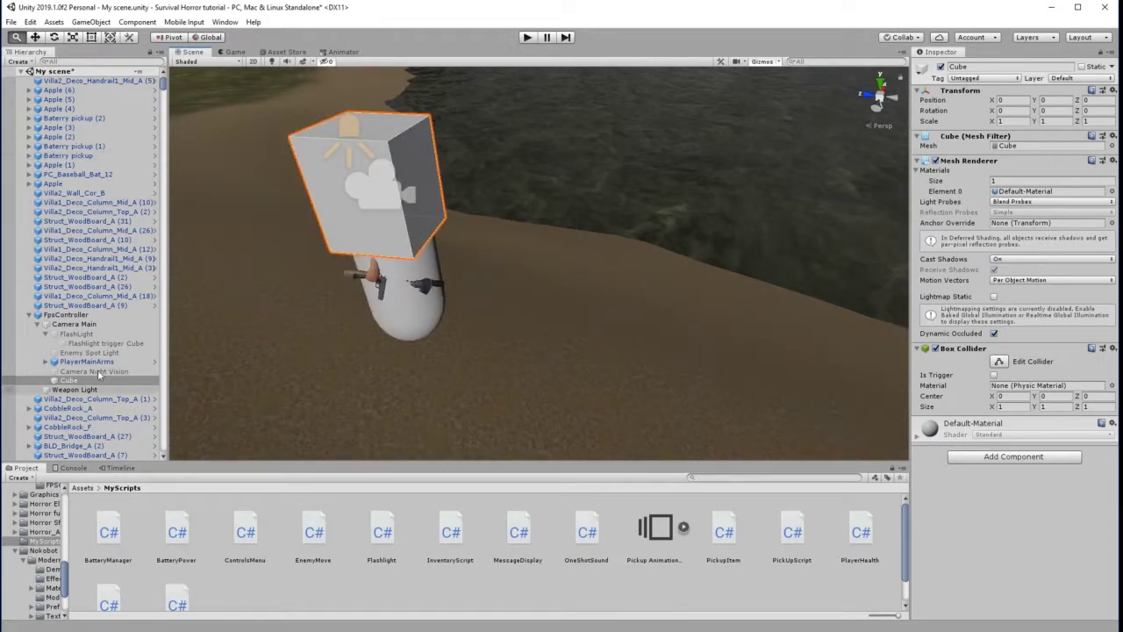
{"action": "left_click", "coordinate": [953, 71]}
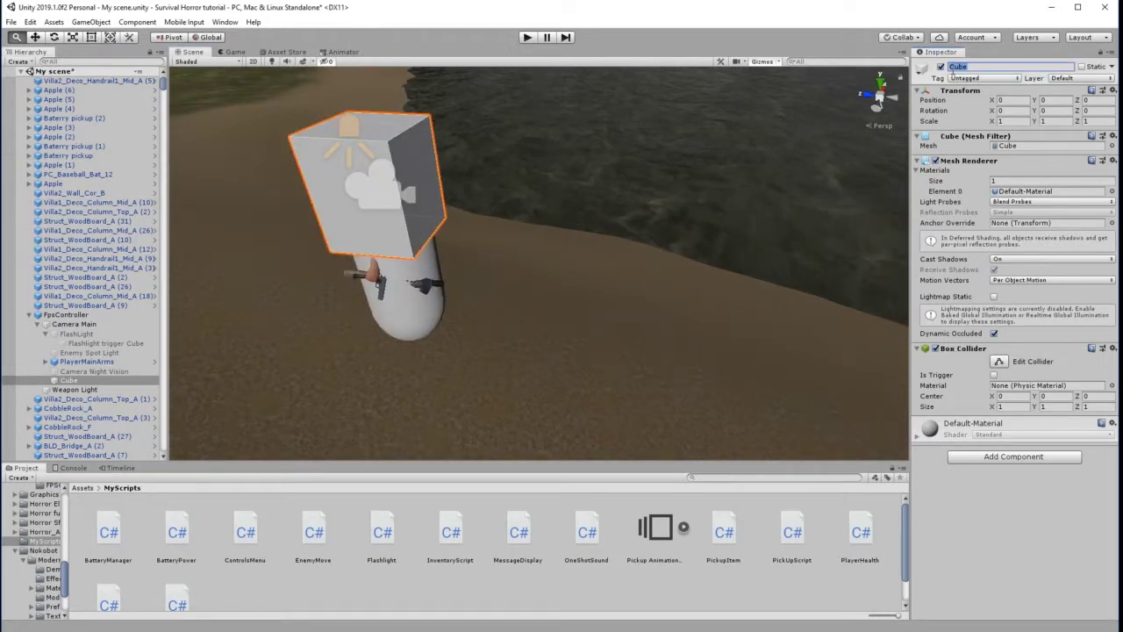
{"action": "left_click", "coordinate": [951, 71]}
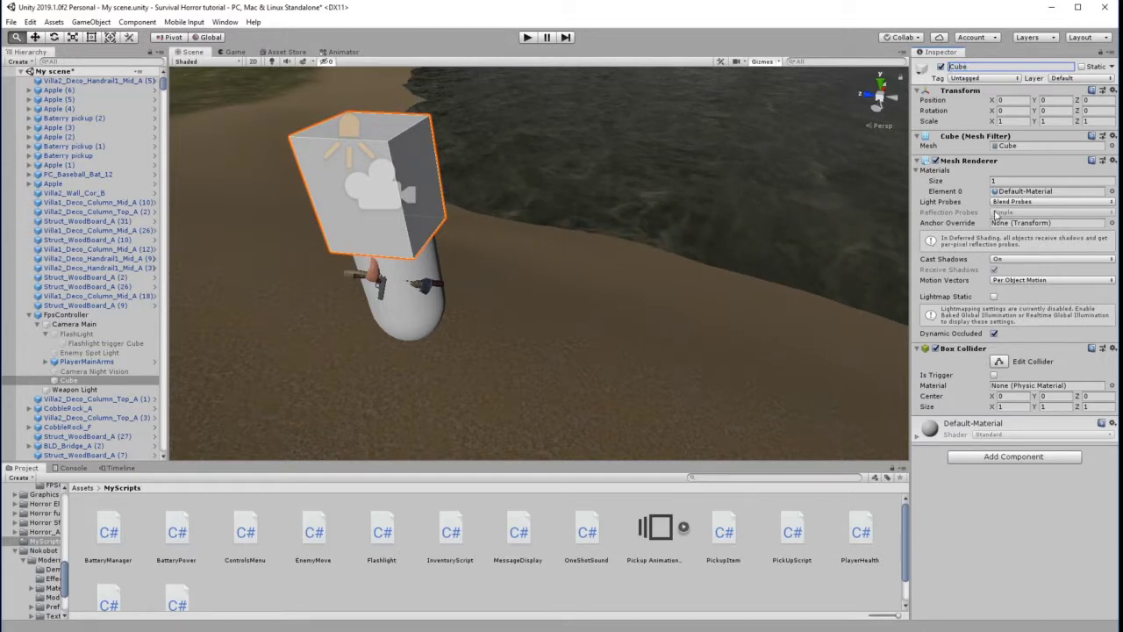
{"action": "type", "text": "Player Tr"}
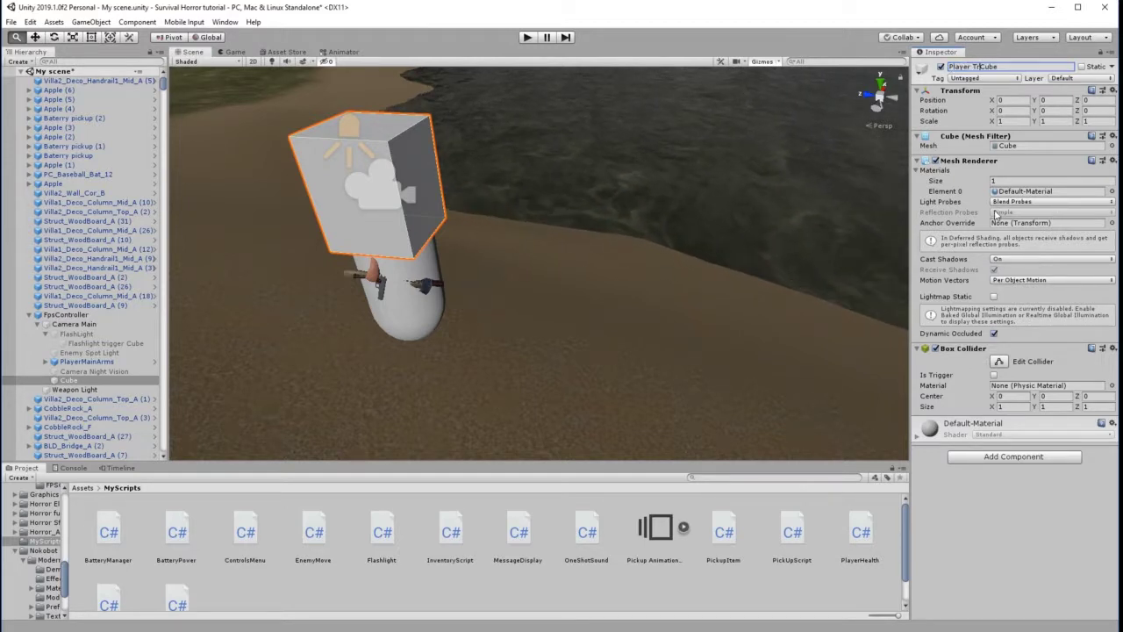
{"action": "type", "text": "igger"}
{"action": "key", "text": "Return"}
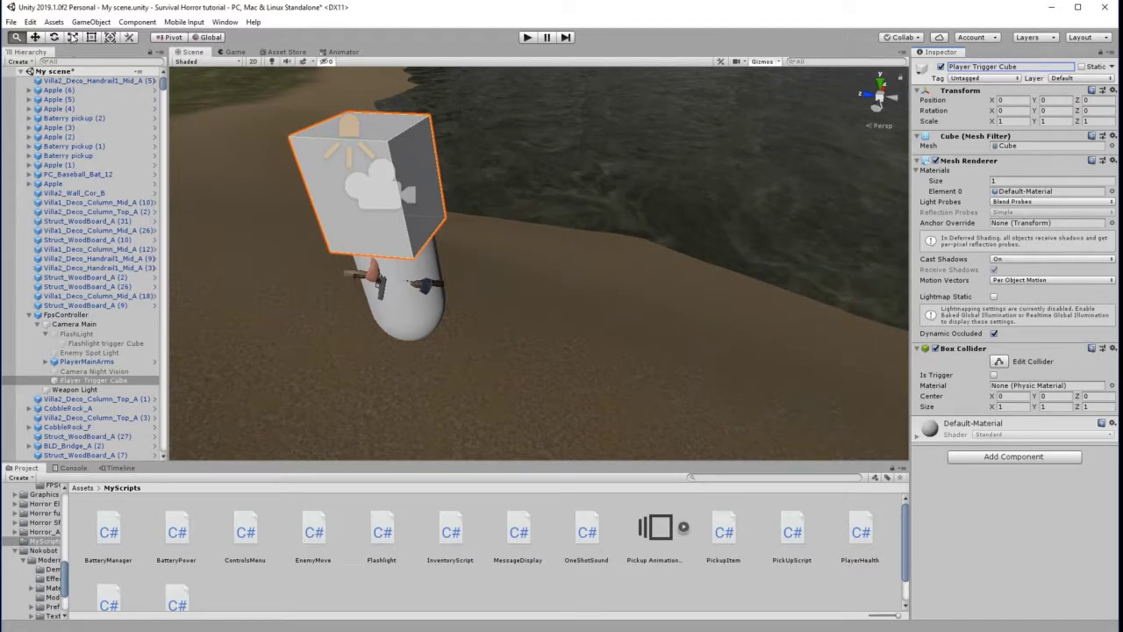
Scale the Player Trigger Cube around the player to about 3.8 in X, 1.56 in Y and 4.73 in Z.
{"action": "left_click", "coordinate": [73, 36]}
{"action": "left_click_drag", "start_coordinate": [380, 188], "coordinate": [444, 226]}
{"action": "scroll", "coordinate": [444, 227], "scroll_direction": "down", "scroll_amount": 5}
{"action": "scroll", "coordinate": [445, 231], "scroll_direction": "down", "scroll_amount": 4}
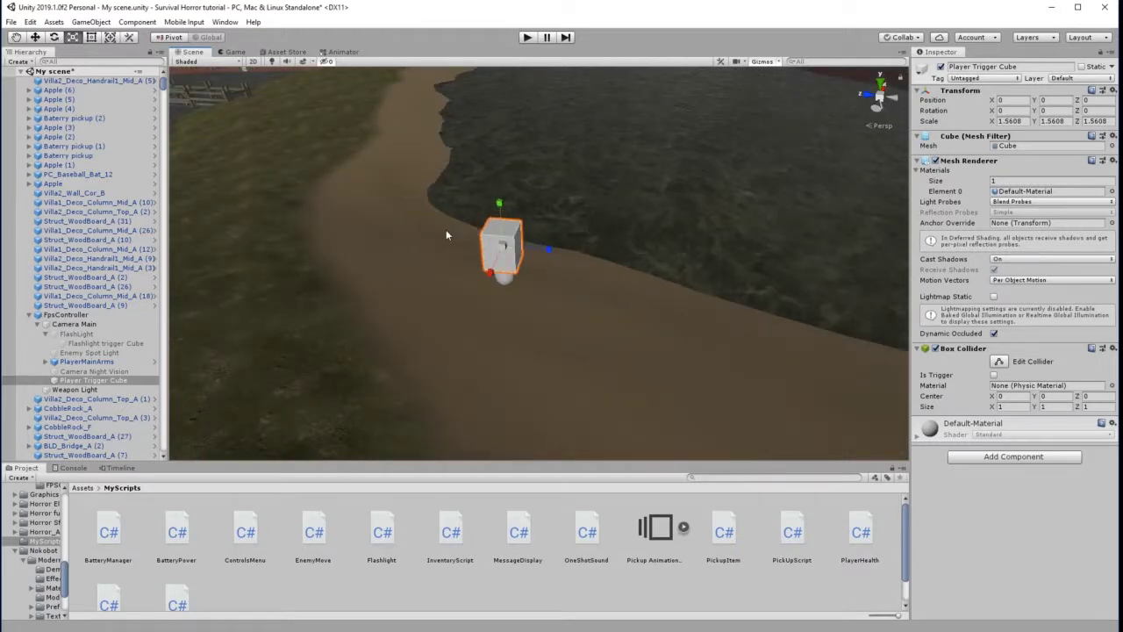
{"action": "scroll", "coordinate": [444, 231], "scroll_direction": "up", "scroll_amount": 6}
{"action": "left_click_drag", "start_coordinate": [513, 233], "coordinate": [566, 235]}
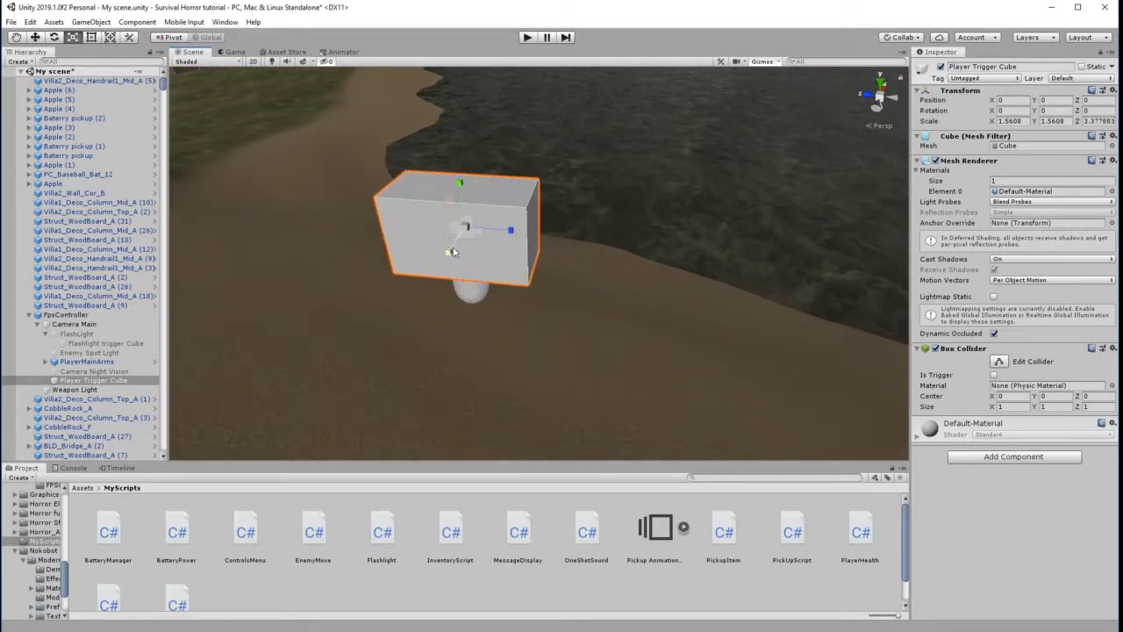
{"action": "left_click_drag", "start_coordinate": [446, 251], "coordinate": [403, 273]}
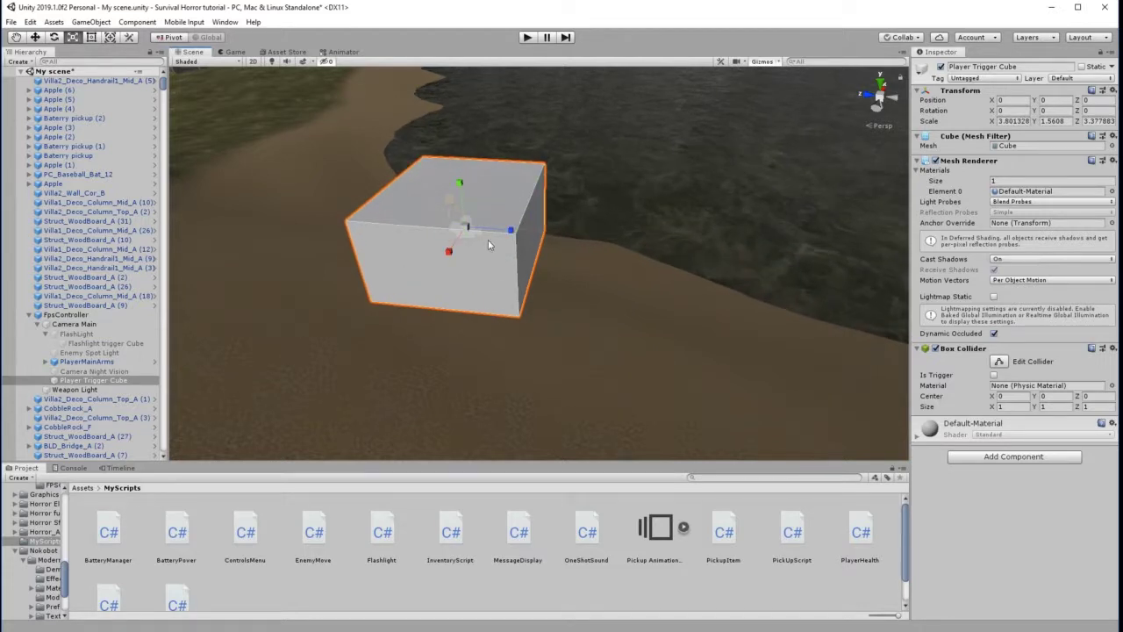
{"action": "left_click_drag", "start_coordinate": [514, 231], "coordinate": [528, 235]}
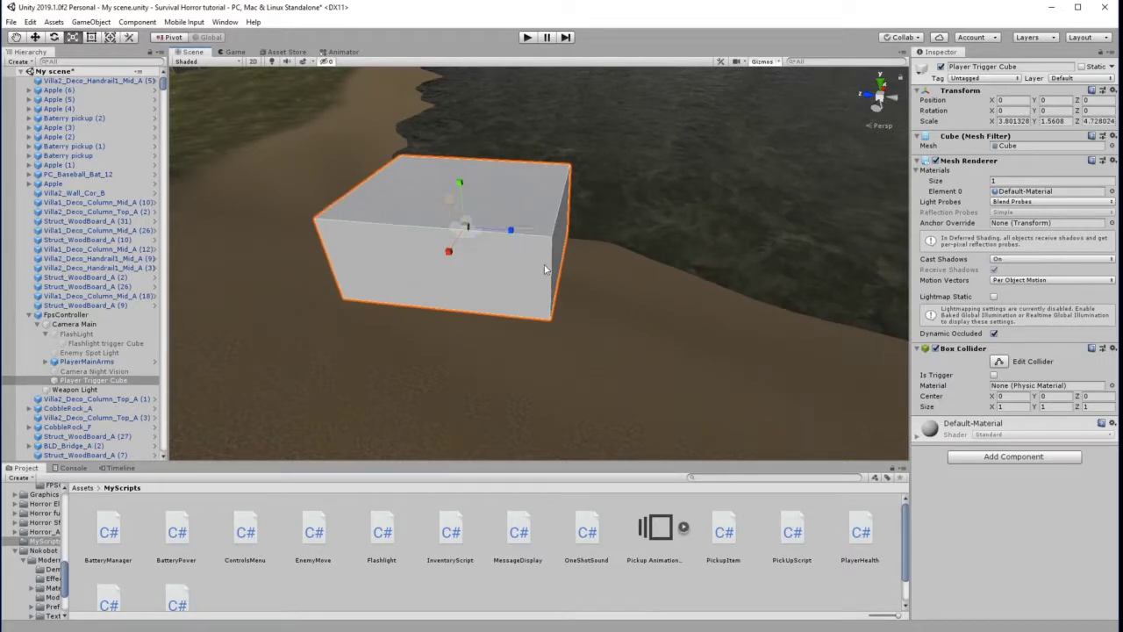
{"action": "scroll", "coordinate": [588, 265], "scroll_direction": "down", "scroll_amount": 3}
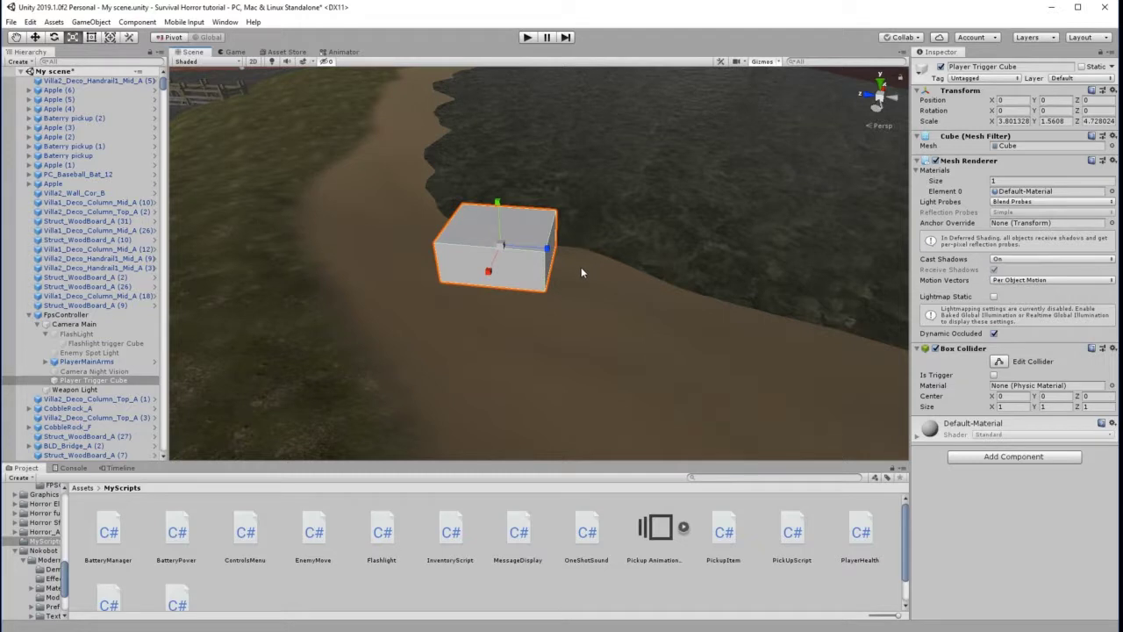
Remove the Mesh Renderer from the Player Trigger Cube and make its Box Collider a trigger.
{"action": "left_click", "coordinate": [19, 38]}
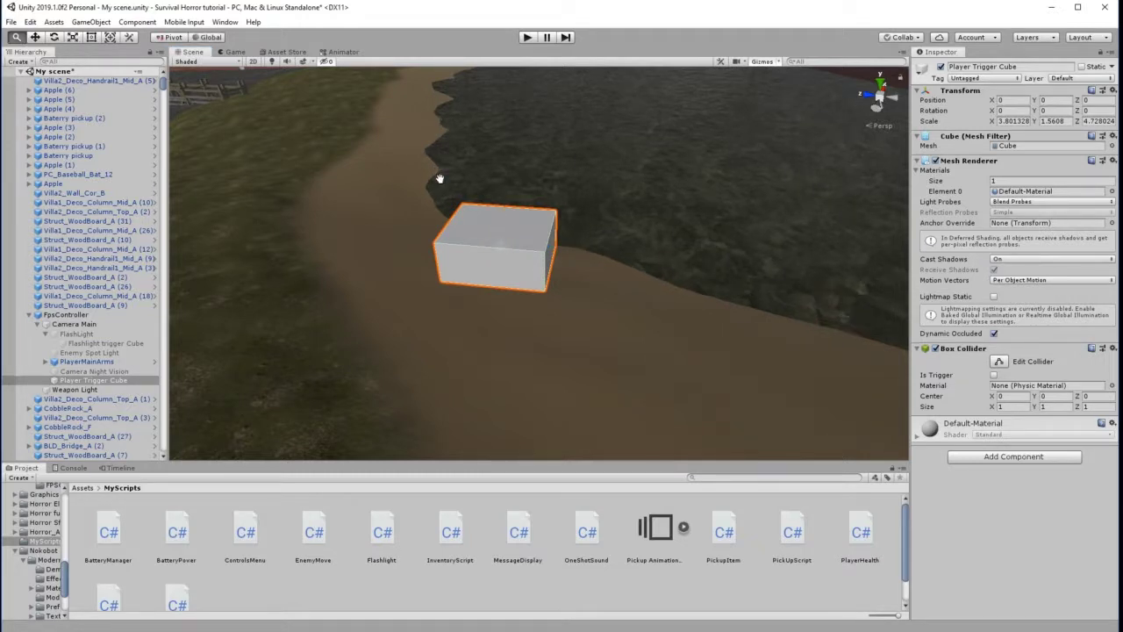
{"action": "left_click_drag", "start_coordinate": [439, 181], "coordinate": [384, 197]}
{"action": "right_click_drag", "start_coordinate": [482, 222], "coordinate": [391, 228]}
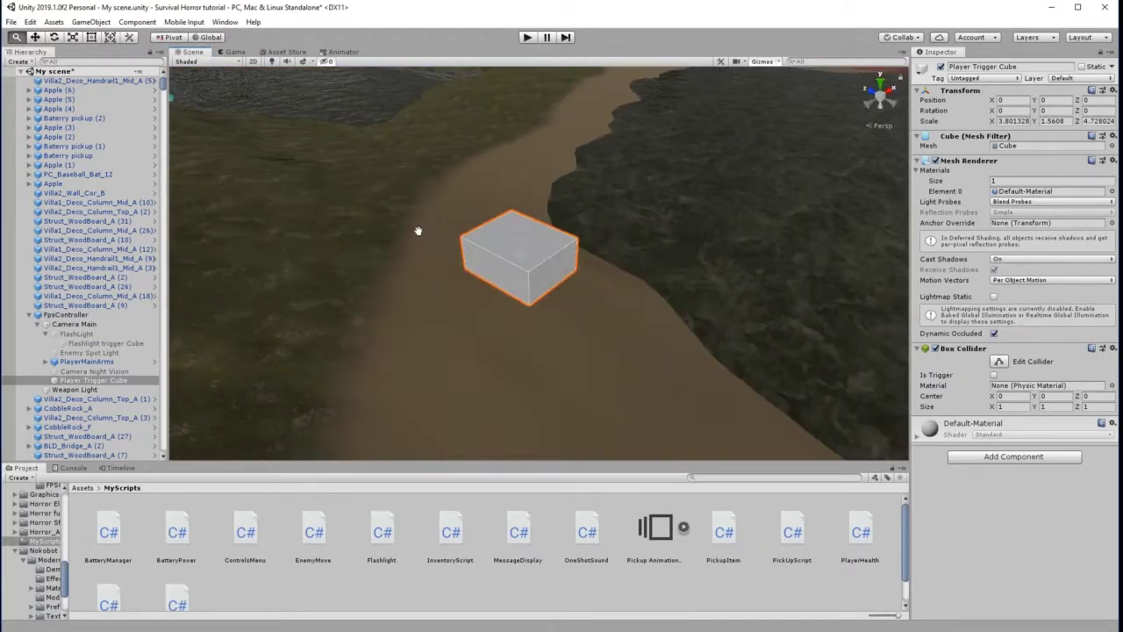
{"action": "left_click_drag", "start_coordinate": [418, 231], "coordinate": [370, 231]}
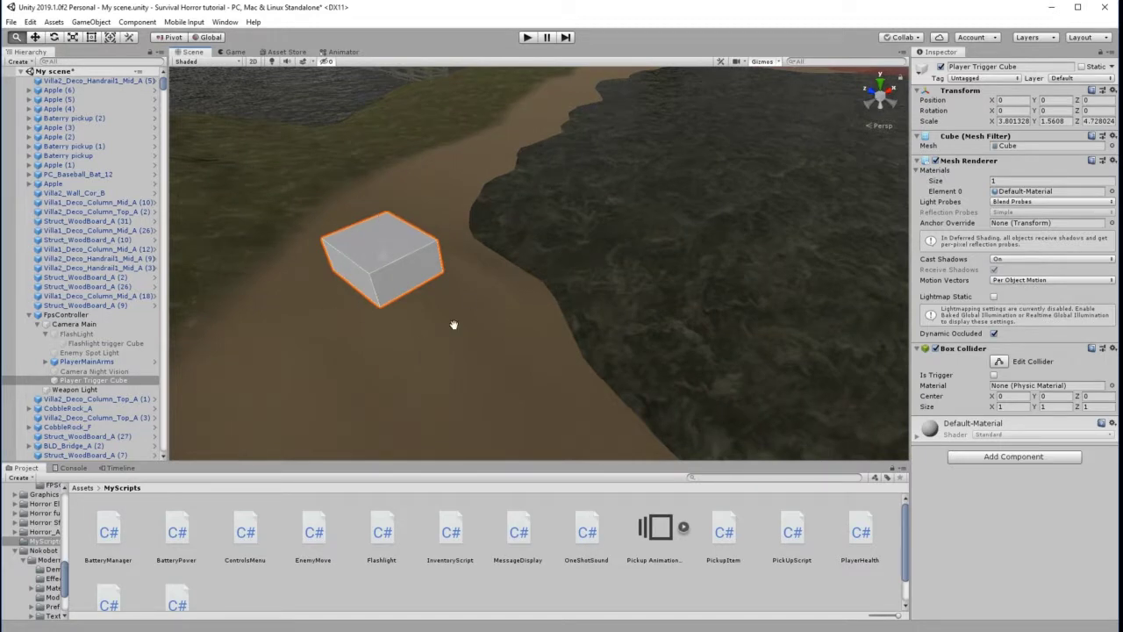
{"action": "right_click", "coordinate": [963, 163]}
{"action": "left_click", "coordinate": [999, 185]}
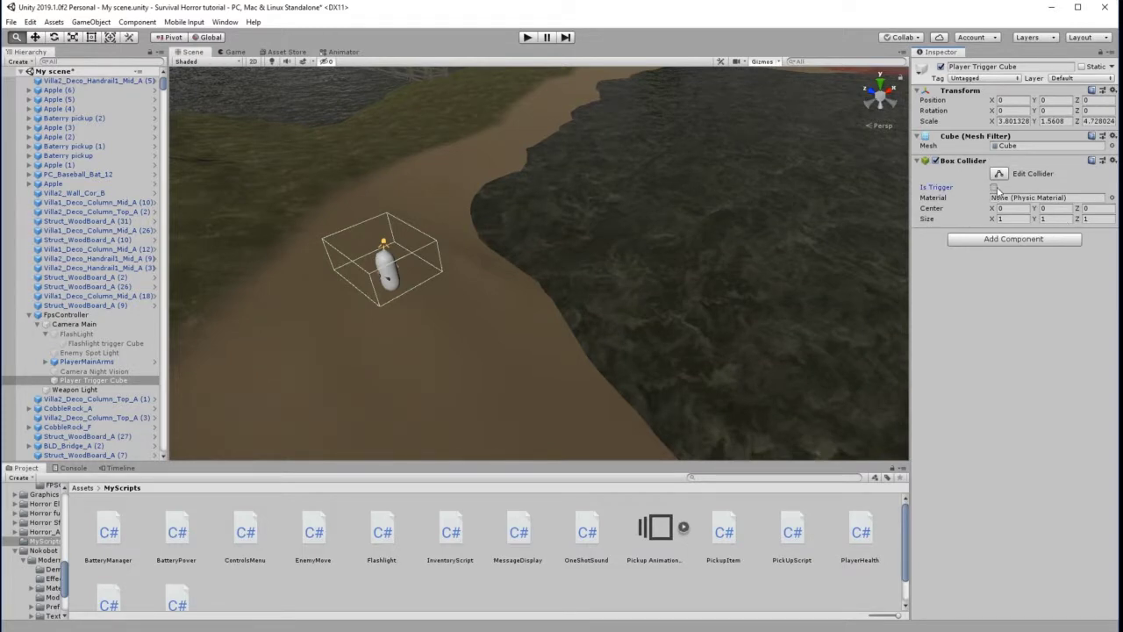
{"action": "left_click", "coordinate": [995, 187]}
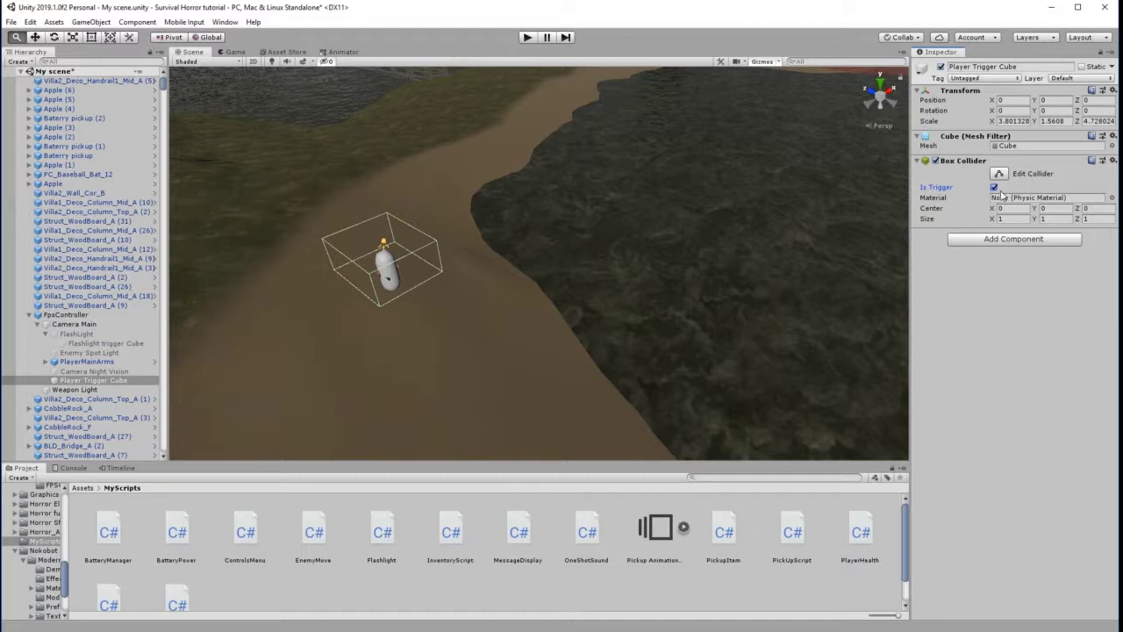
Assign the TriggerPlayer tag to the Player Trigger Cube.
{"action": "left_click", "coordinate": [984, 79]}
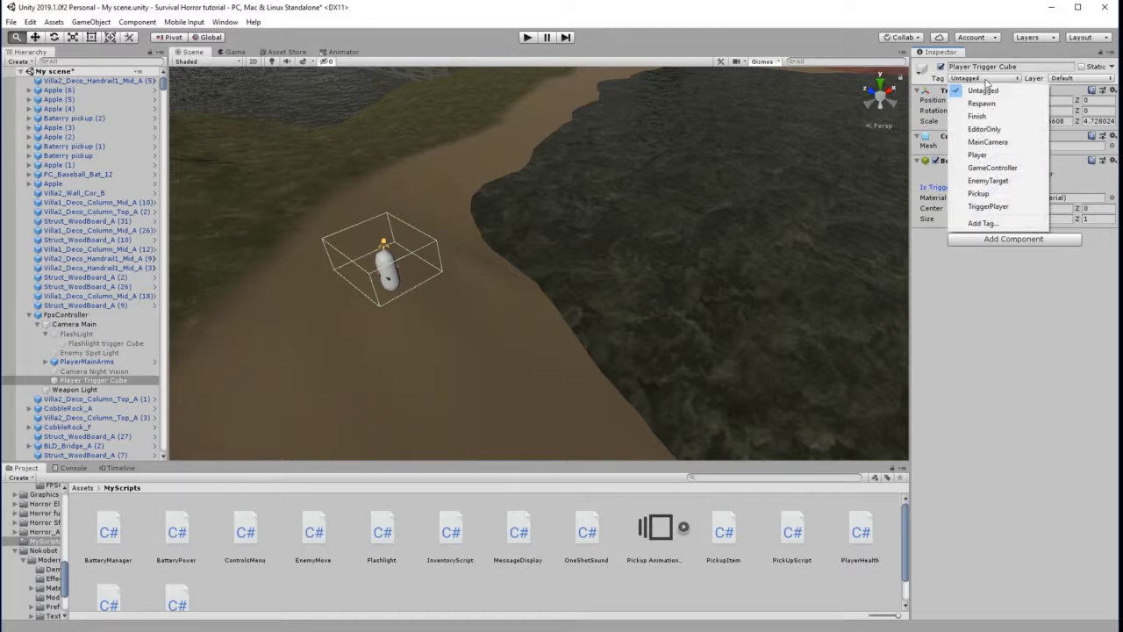
{"action": "left_click", "coordinate": [988, 206]}
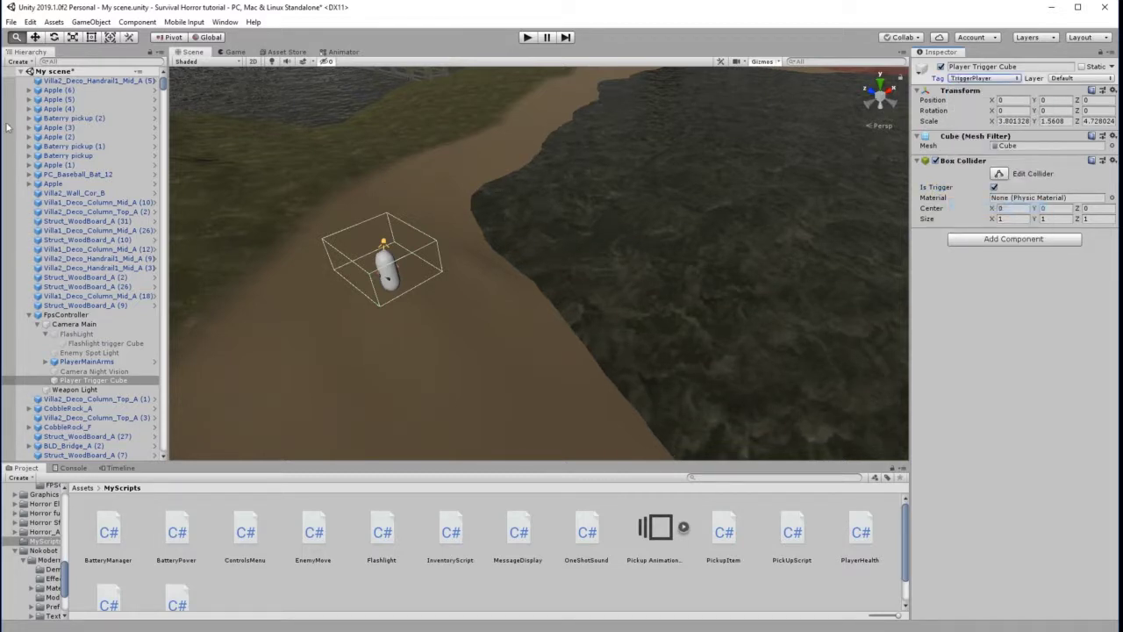
{"action": "left_click_drag", "start_coordinate": [328, 233], "coordinate": [431, 261]}
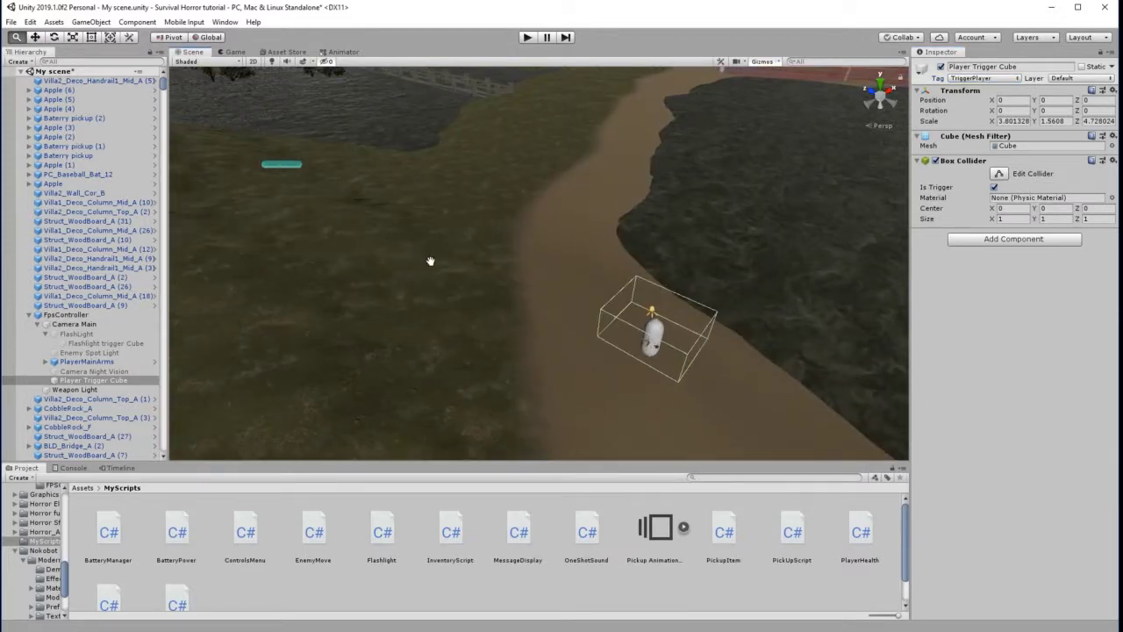
{"action": "right_click_drag", "start_coordinate": [431, 261], "coordinate": [599, 296]}
{"action": "left_click_drag", "start_coordinate": [600, 296], "coordinate": [611, 330]}
{"action": "scroll", "coordinate": [655, 361], "scroll_direction": "up", "scroll_amount": 3}
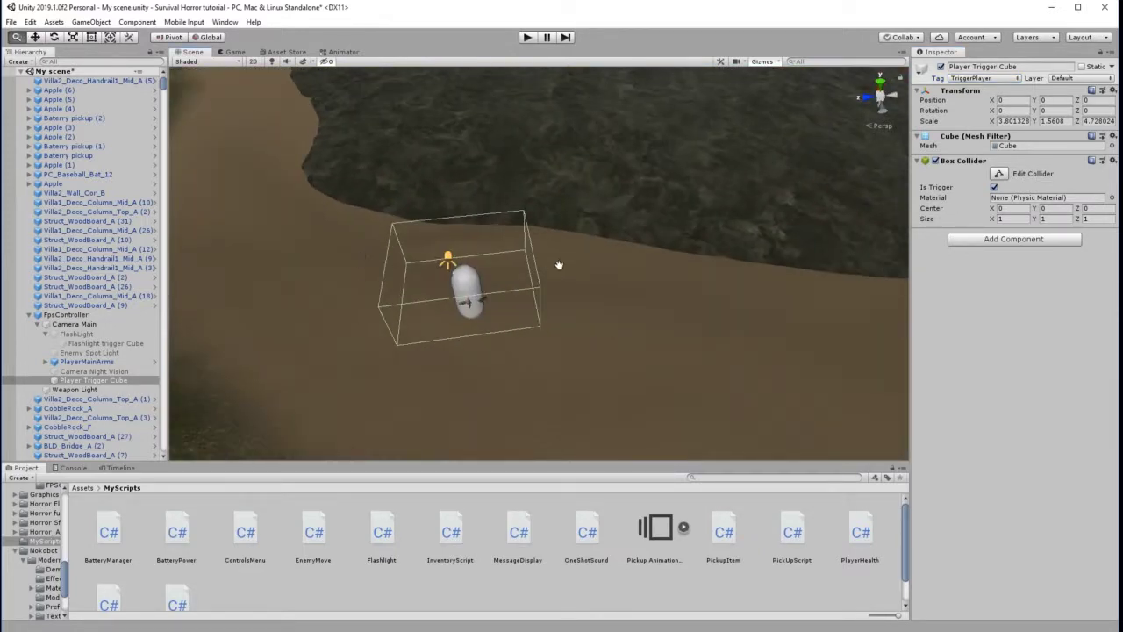